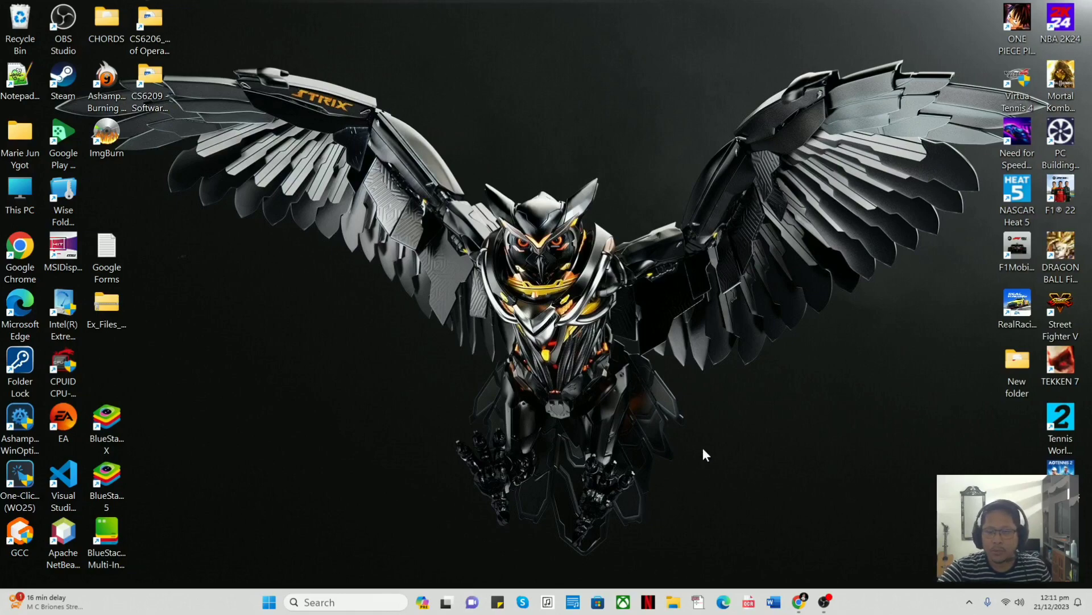
Switch to Chrome and download the Windows installer from the Oracle VM VirtualBox 7.0.12 base packages.
{"action": "left_click", "coordinate": [799, 604]}
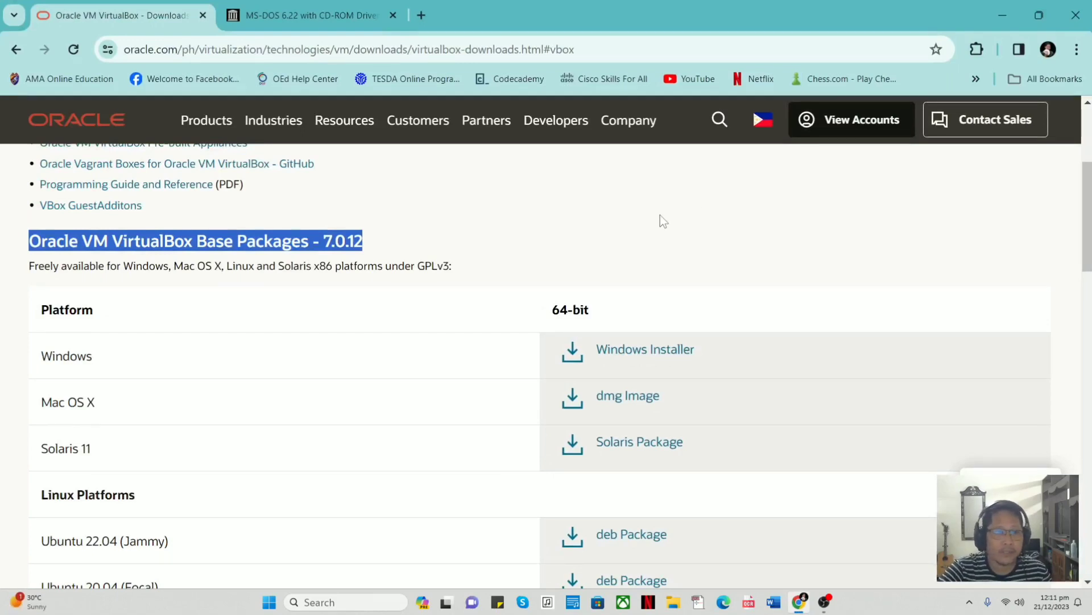
{"action": "left_click", "coordinate": [575, 212]}
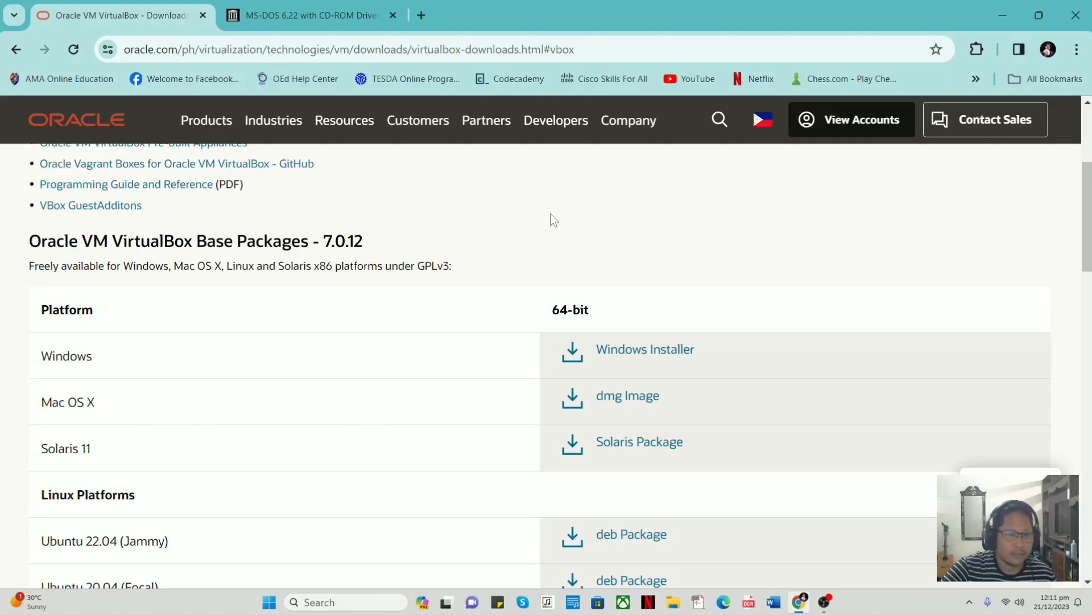
{"action": "scroll", "coordinate": [549, 219], "scroll_direction": "down", "scroll_amount": 1}
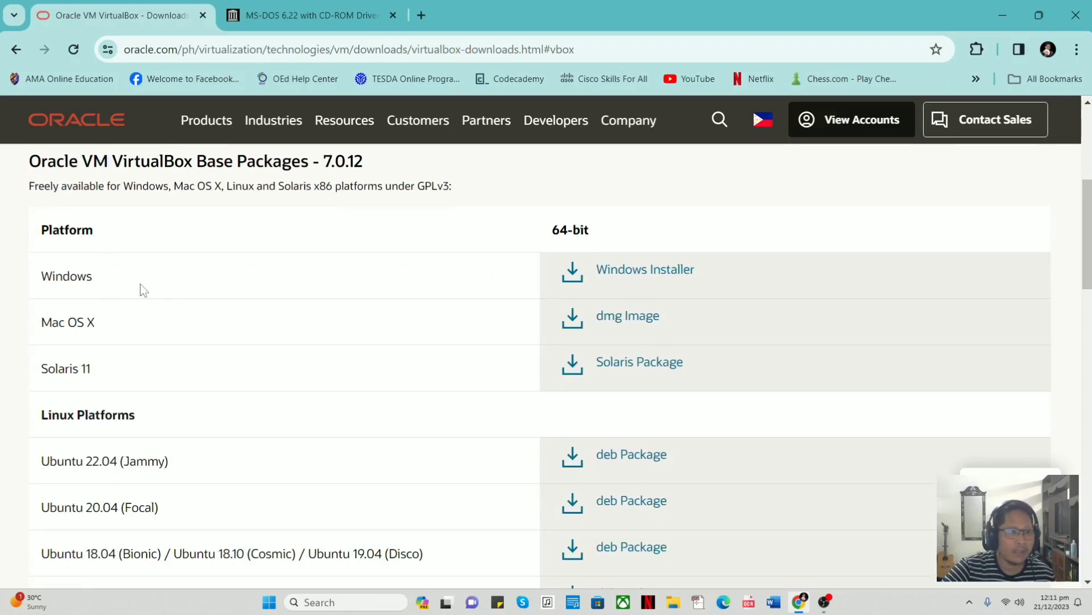
{"action": "left_click", "coordinate": [641, 278]}
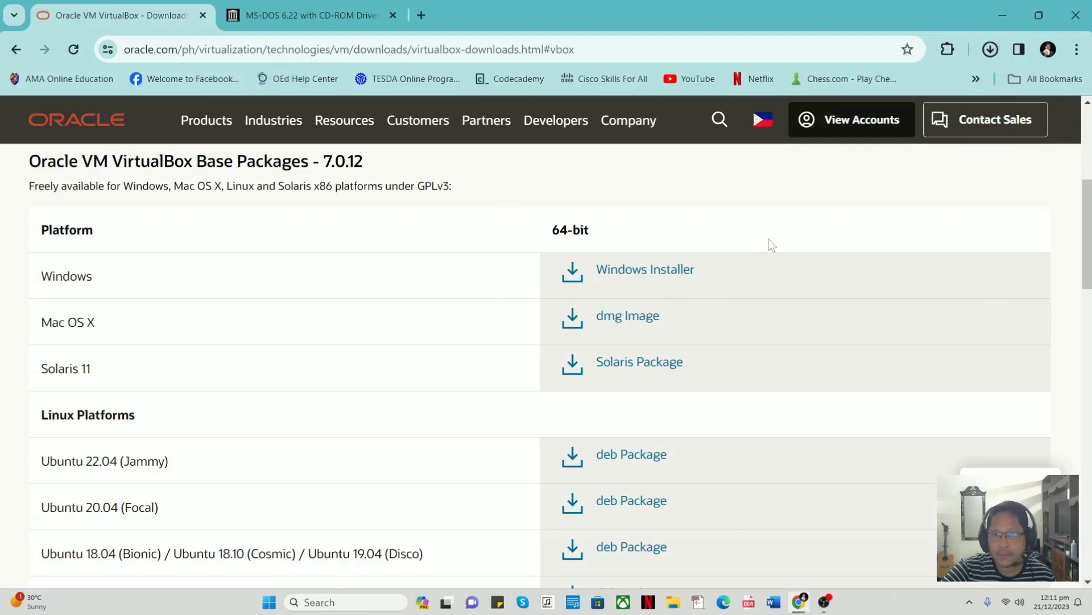
Run the downloaded installer and install Oracle VM VirtualBox 7.0.12 with default features and location, starting the program on completion.
{"action": "mouse_move", "coordinate": [871, 94]}
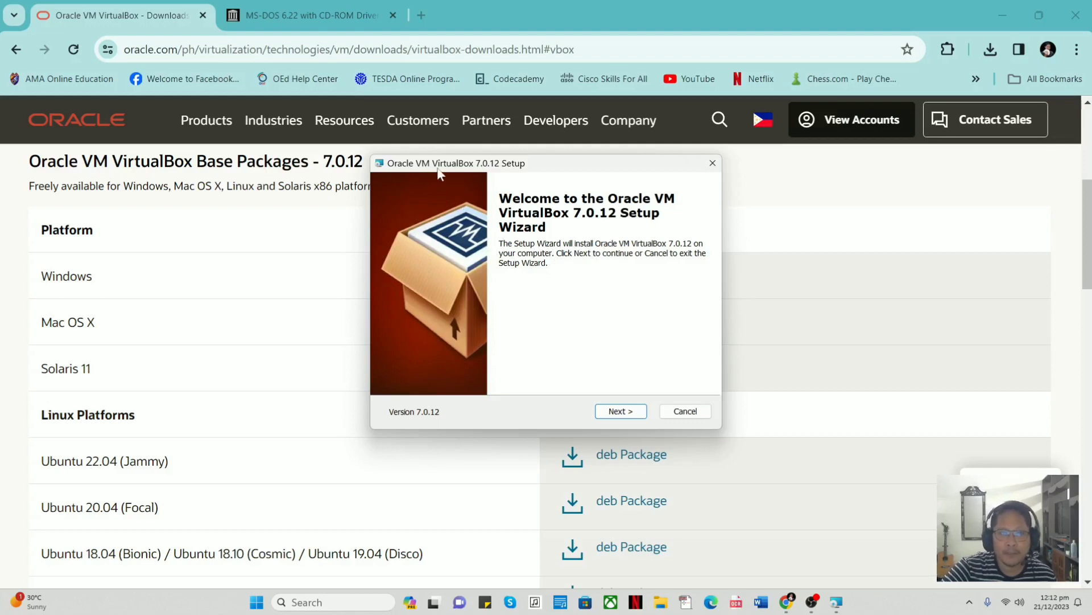
{"action": "left_click", "coordinate": [620, 412]}
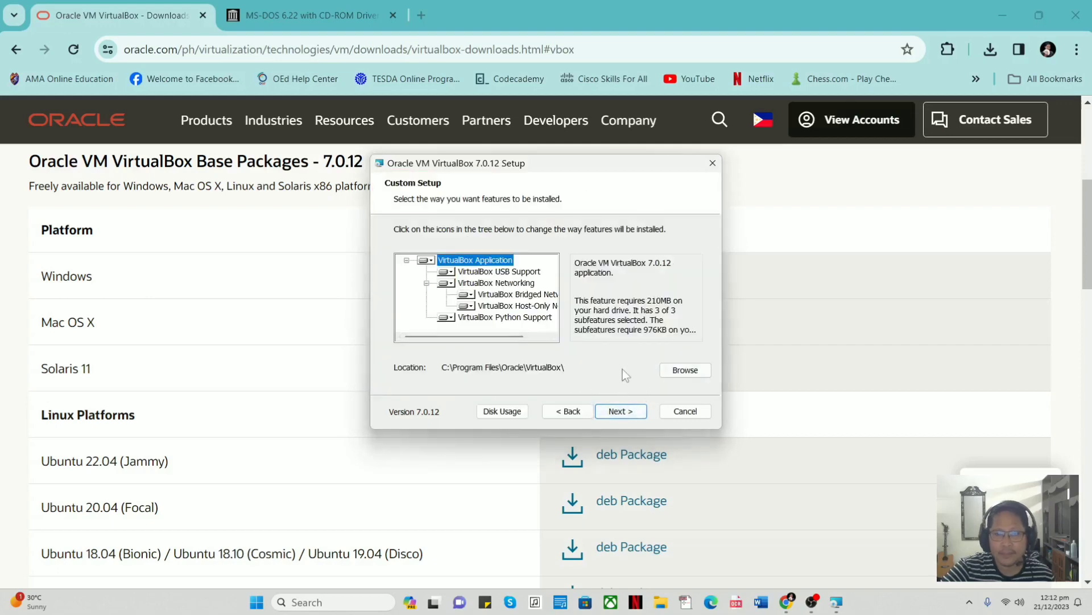
{"action": "left_click", "coordinate": [623, 416]}
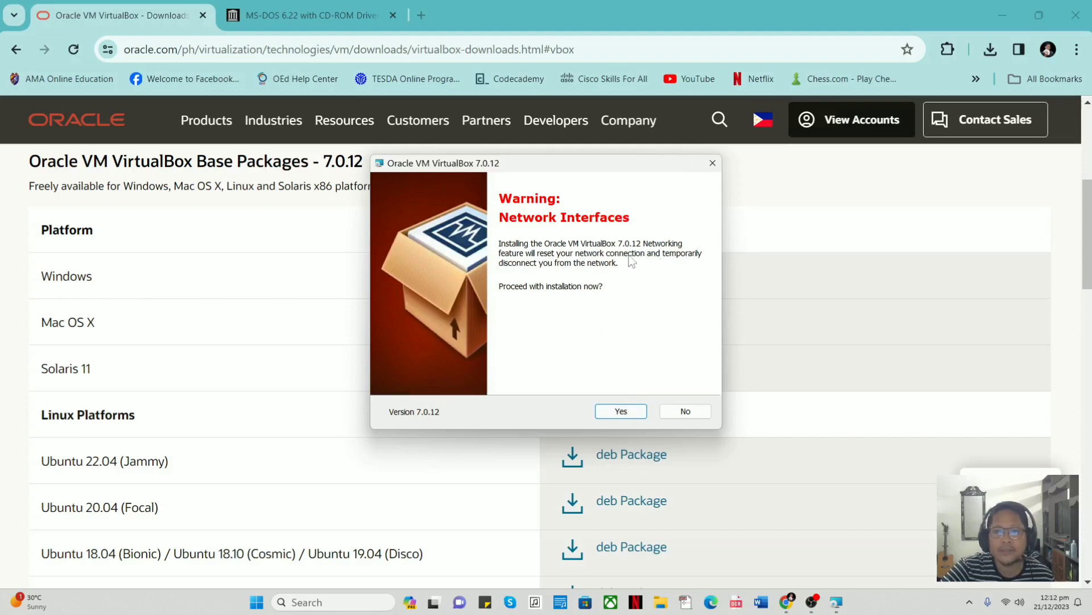
{"action": "left_click", "coordinate": [622, 411]}
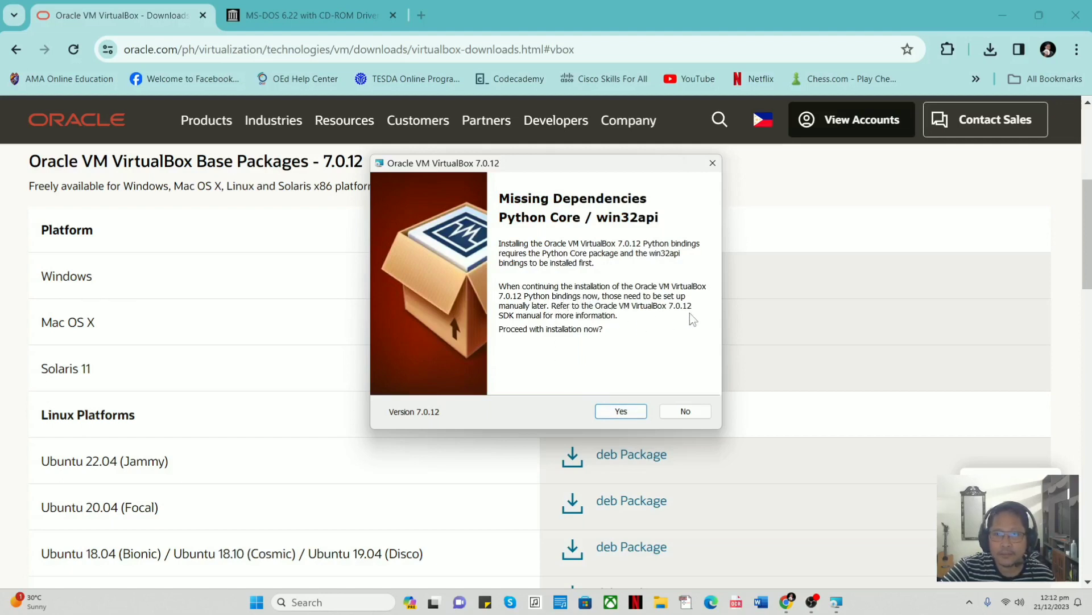
{"action": "left_click", "coordinate": [615, 415]}
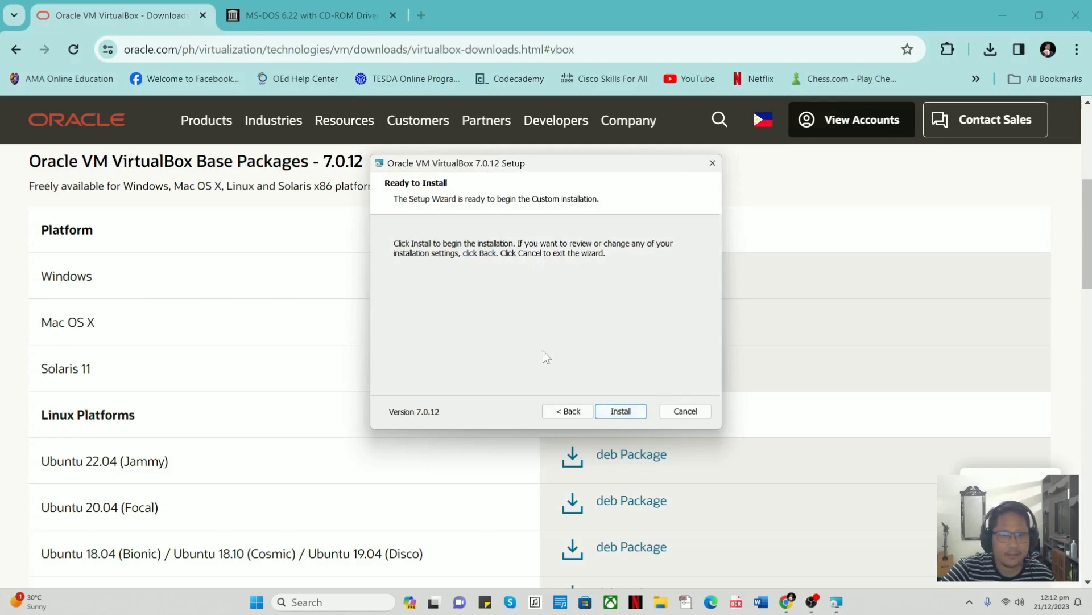
{"action": "left_click", "coordinate": [621, 411]}
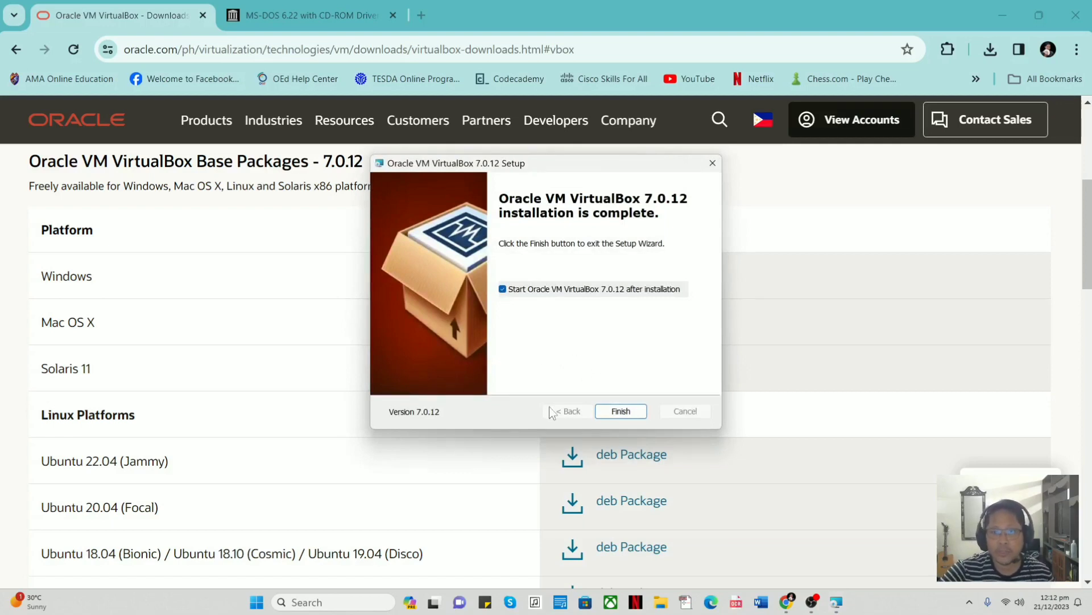
{"action": "left_click", "coordinate": [616, 415]}
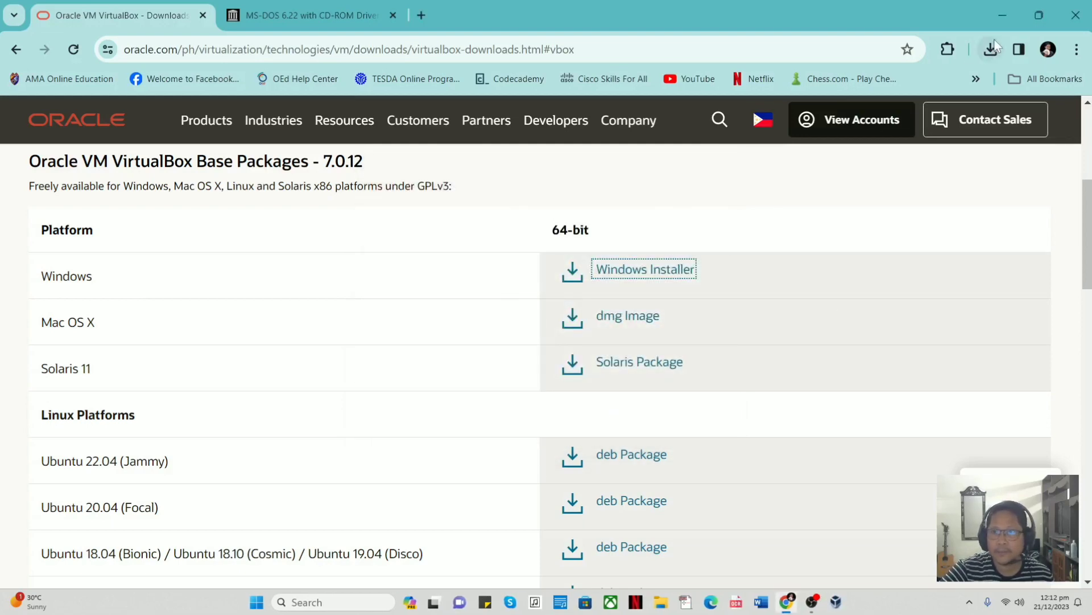
Minimize the browser and VirtualBox Manager windows, and move Chrome to the end of the taskbar apps.
{"action": "left_click", "coordinate": [1001, 26]}
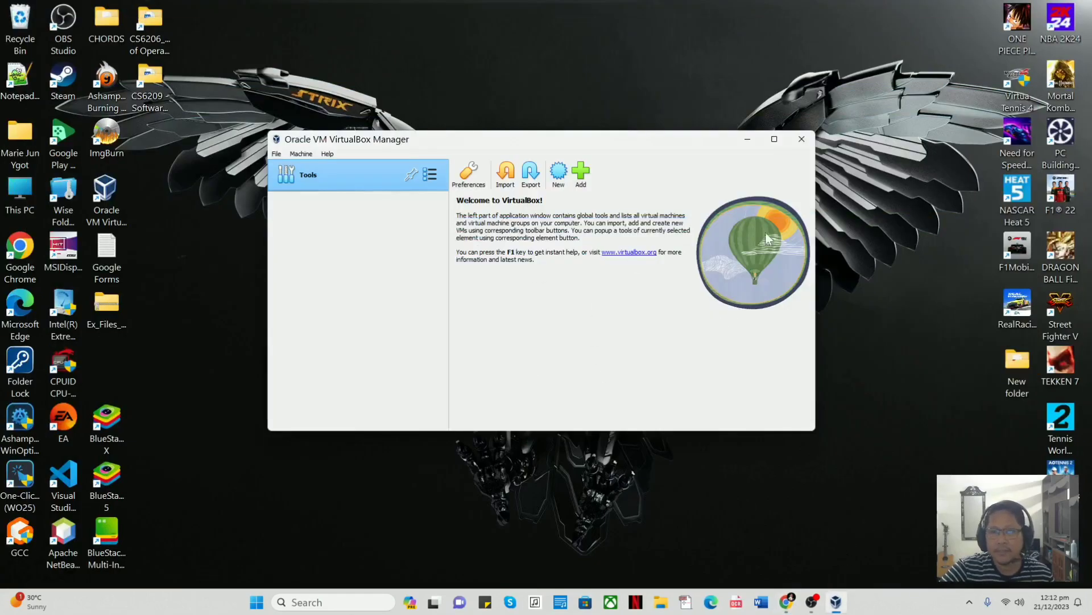
{"action": "left_click", "coordinate": [745, 142]}
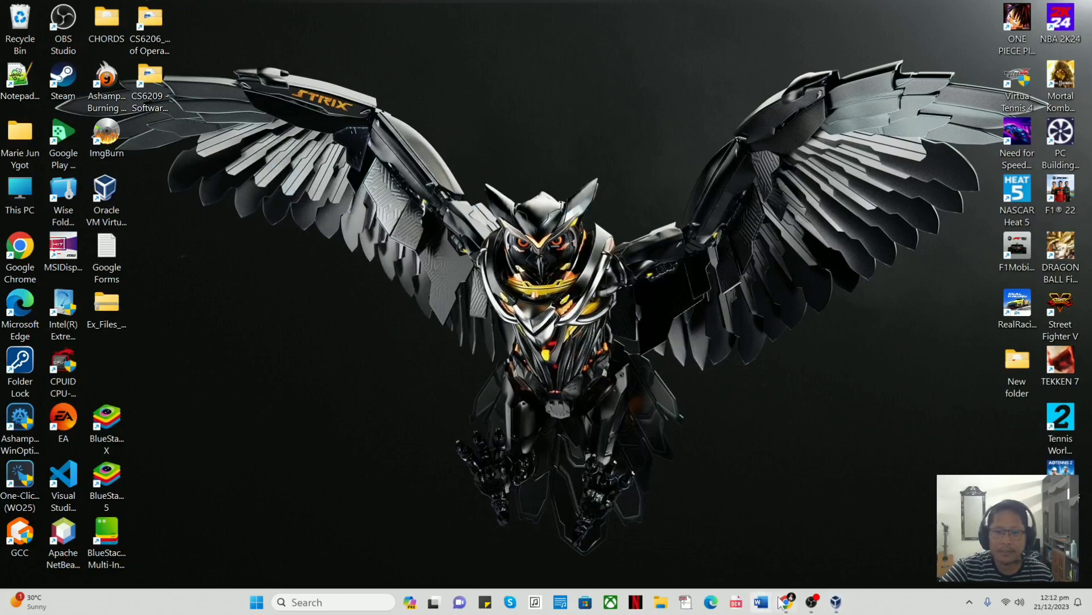
{"action": "mouse_move", "coordinate": [787, 608]}
{"action": "left_click_drag", "start_coordinate": [787, 608], "coordinate": [837, 607]}
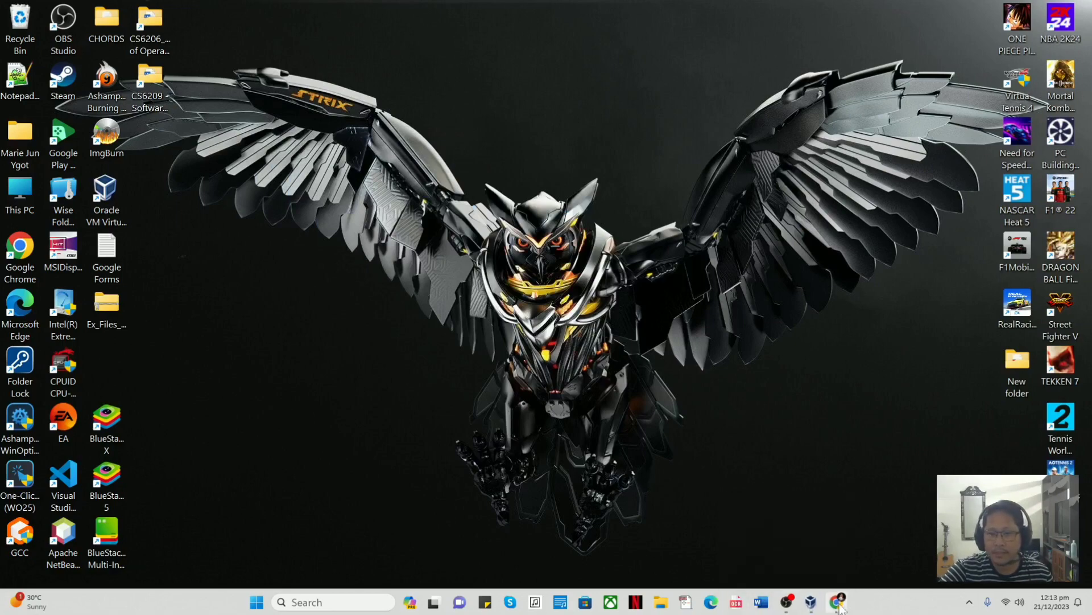
Return to Chrome and download all four ISO image files from the Internet Archive page for MS-DOS 6.22 with CD-ROM Driver.
{"action": "left_click", "coordinate": [836, 602]}
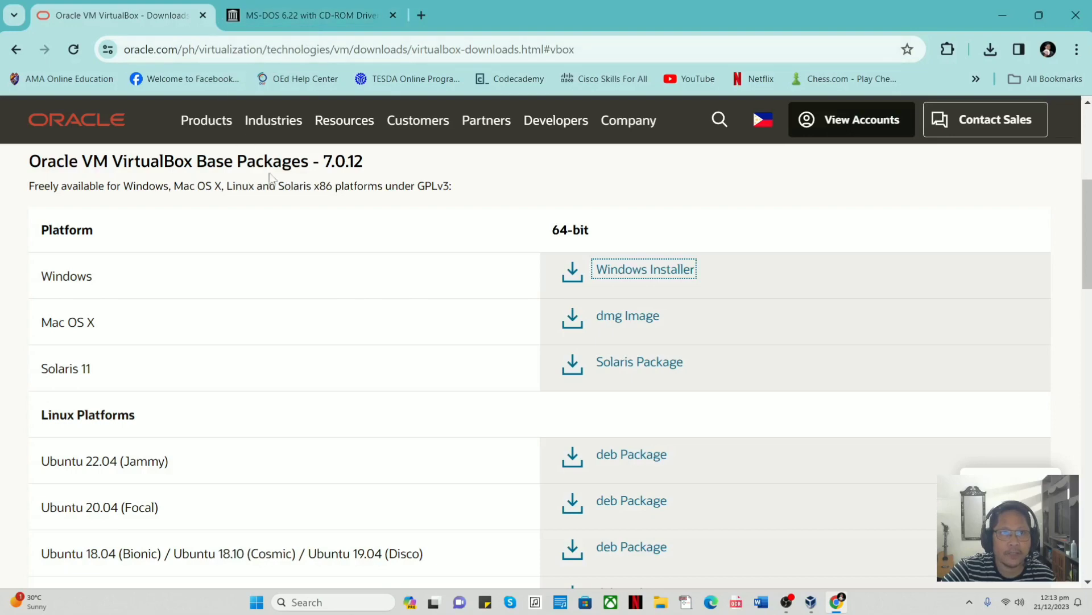
{"action": "left_click", "coordinate": [305, 12]}
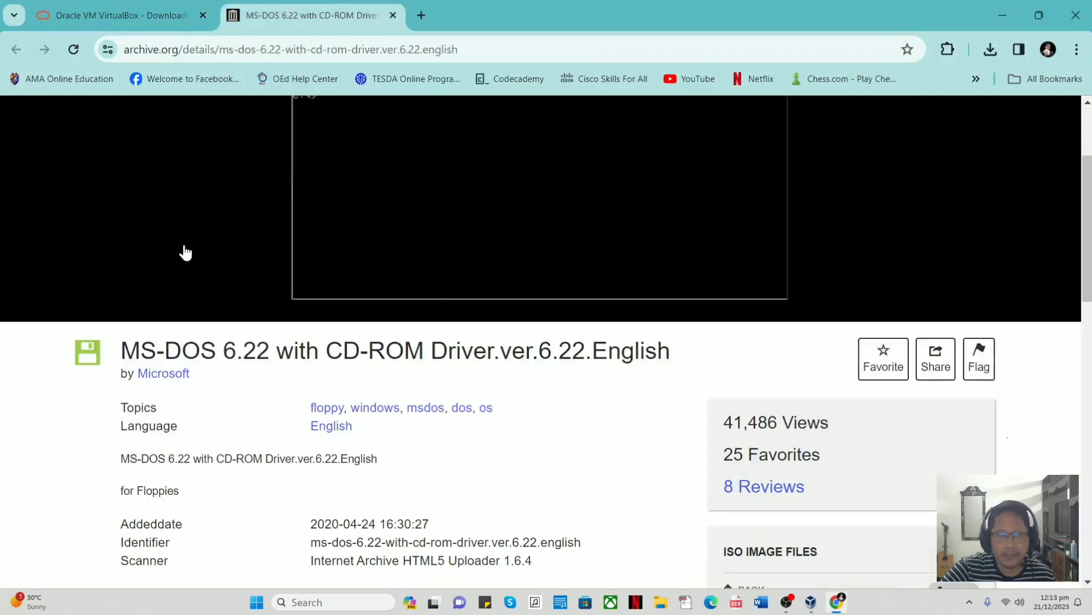
{"action": "scroll", "coordinate": [174, 253], "scroll_direction": "up", "scroll_amount": 3}
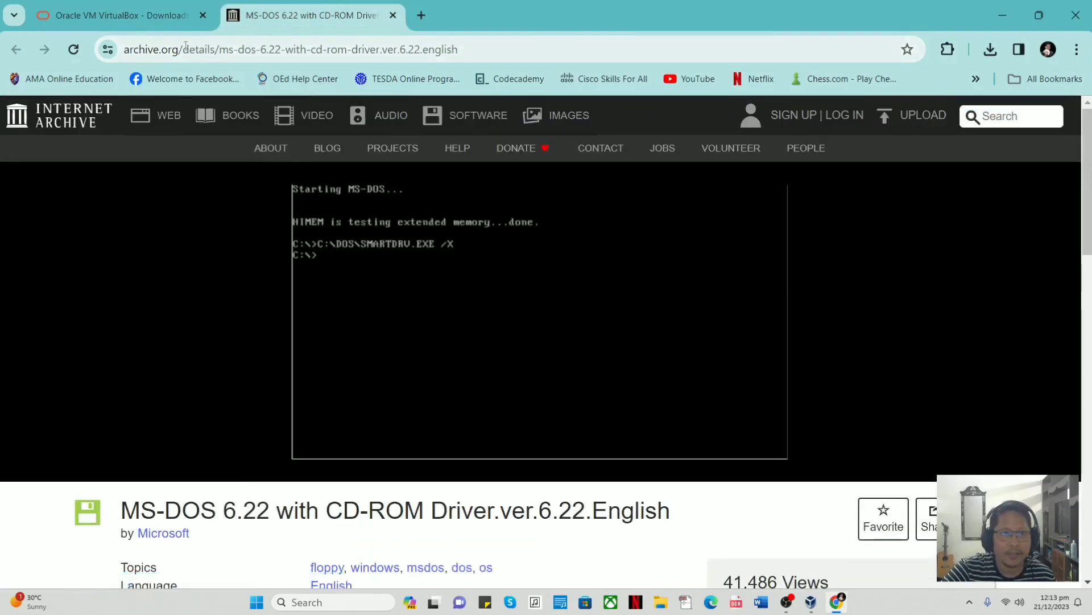
{"action": "scroll", "coordinate": [232, 312], "scroll_direction": "down", "scroll_amount": 4}
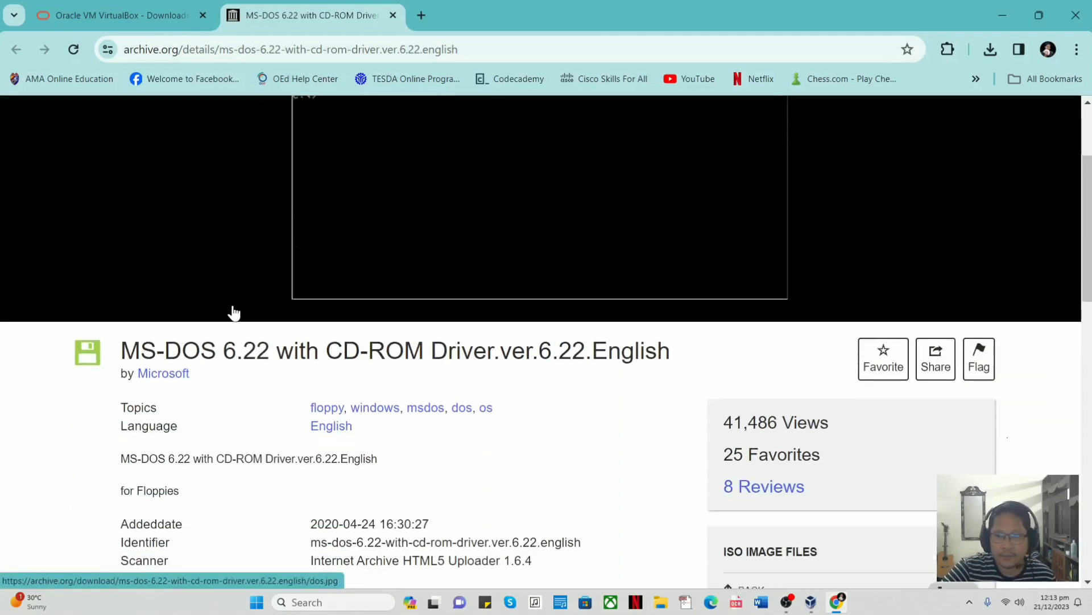
{"action": "scroll", "coordinate": [234, 312], "scroll_direction": "down", "scroll_amount": 4}
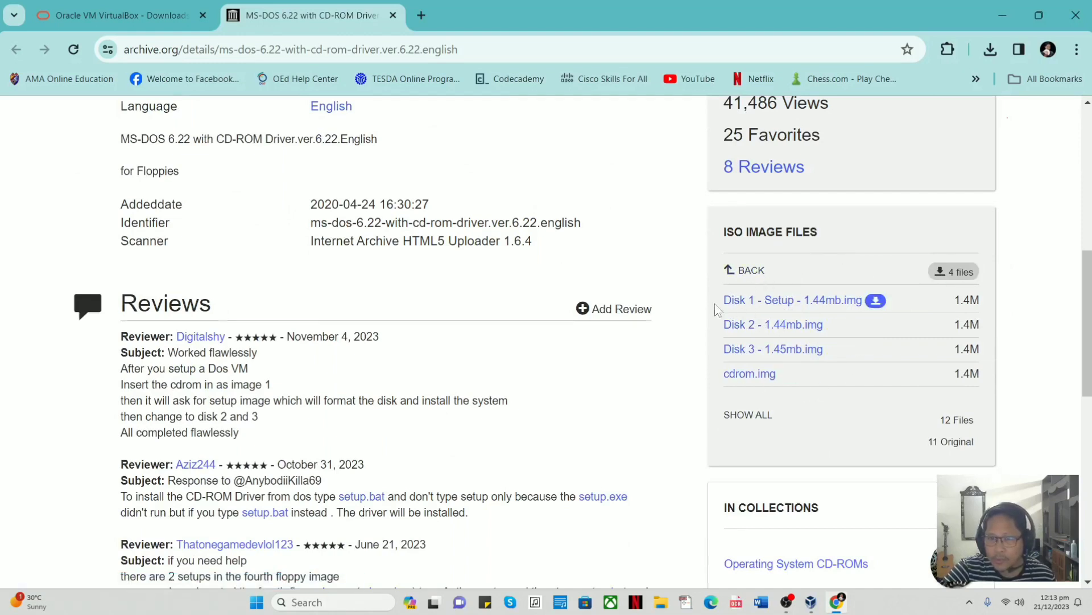
{"action": "left_click", "coordinate": [954, 273]}
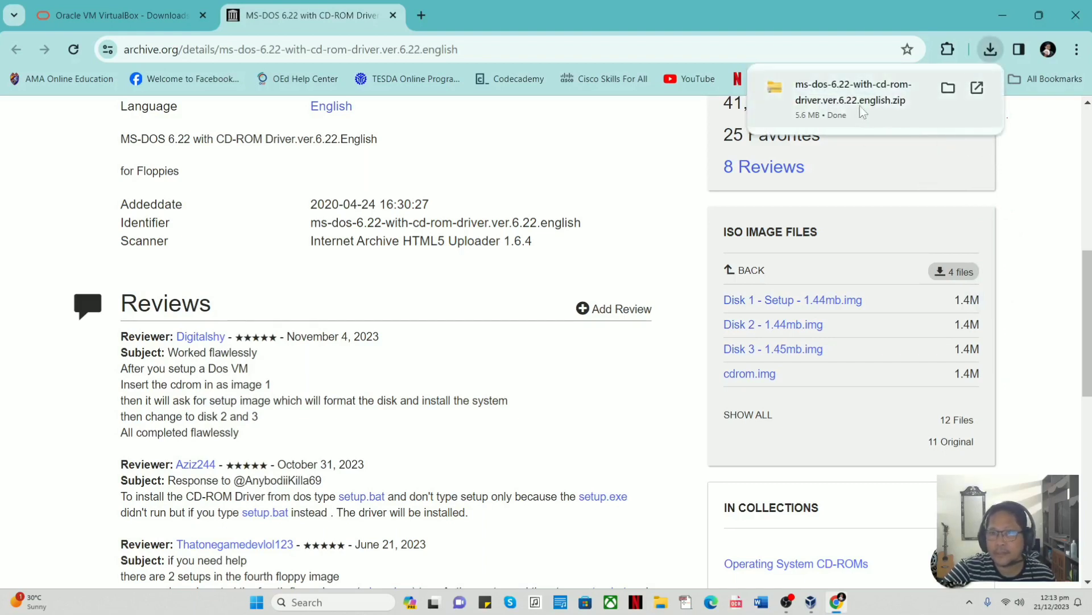
Show the downloaded MS-DOS 6.22 zip file in its folder and minimize the browser behind it.
{"action": "right_click", "coordinate": [856, 94]}
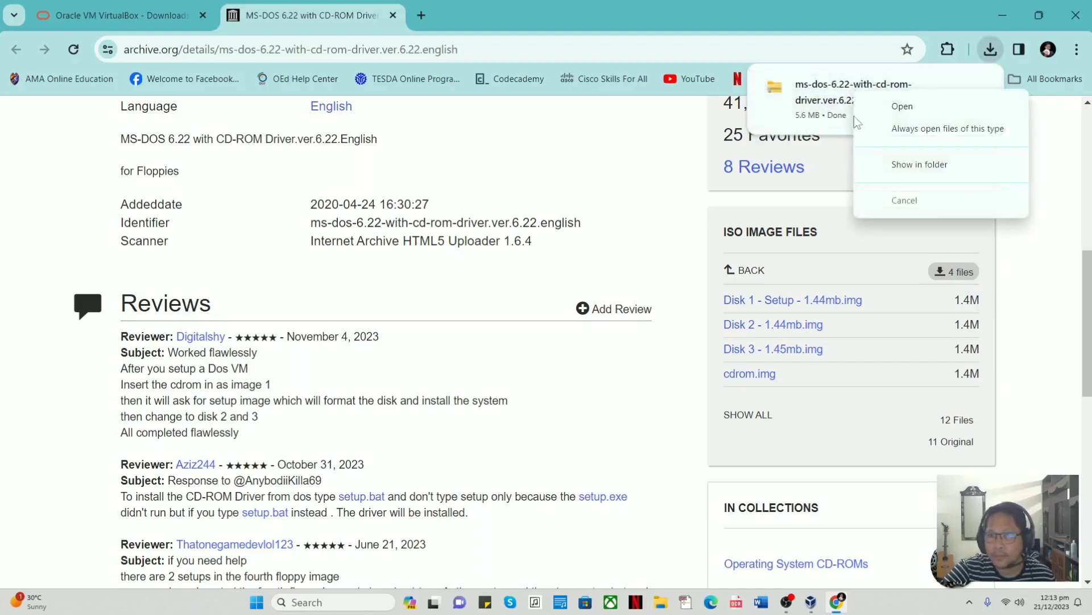
{"action": "left_click", "coordinate": [913, 169]}
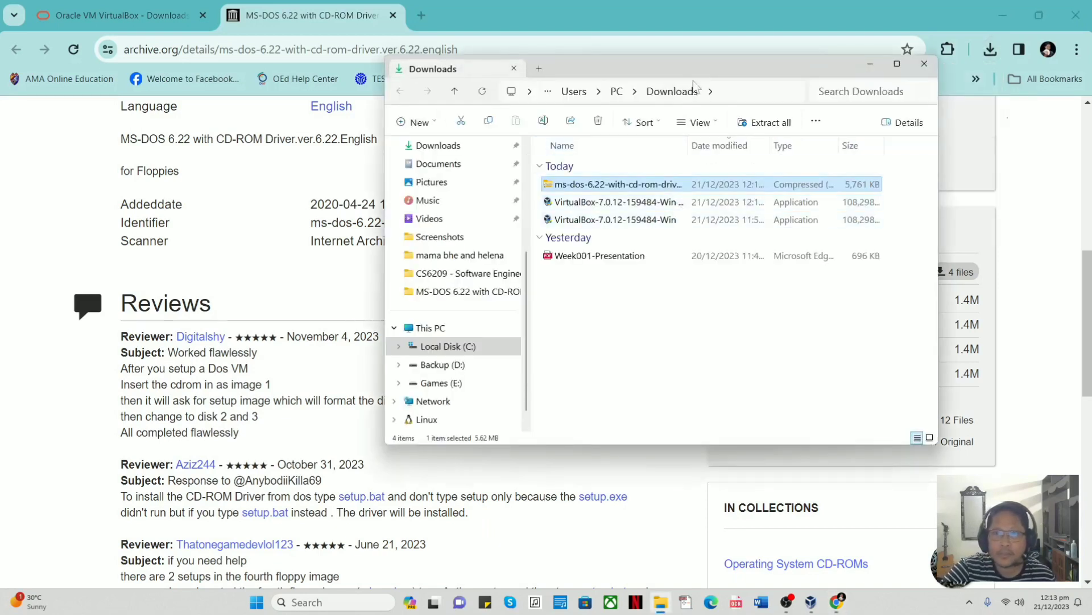
{"action": "left_click_drag", "start_coordinate": [706, 70], "coordinate": [563, 119]}
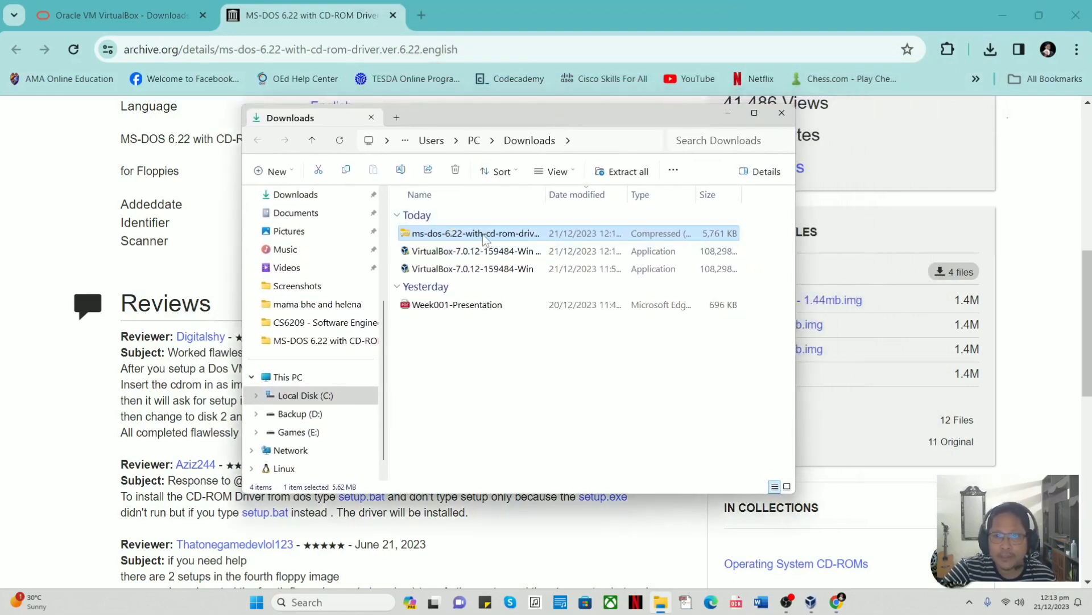
{"action": "left_click", "coordinate": [1003, 15]}
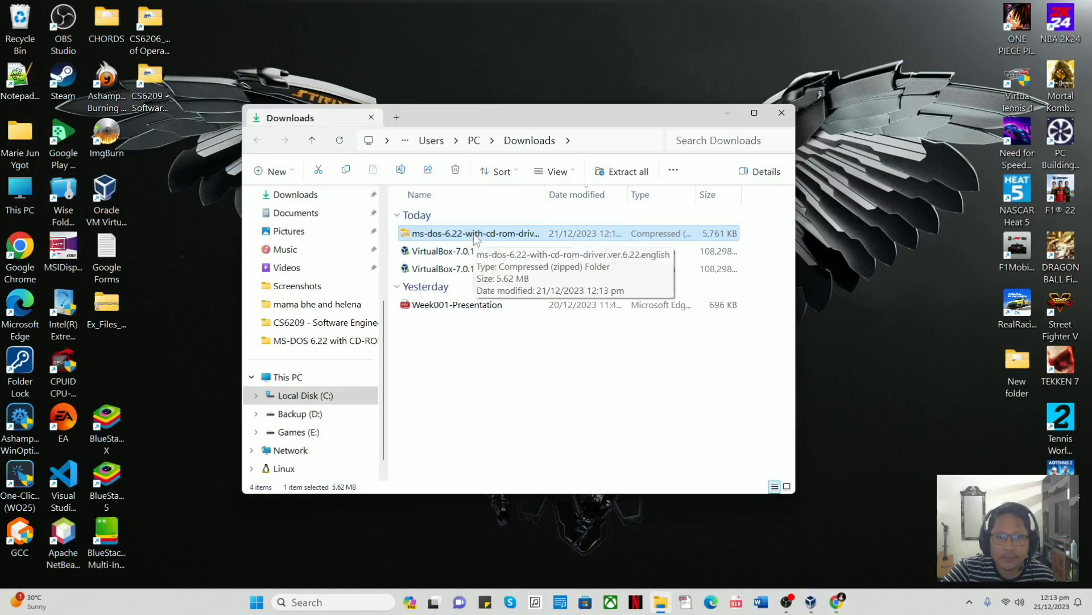
Extract the MS-DOS 6.22 zip file to the Desktop folder.
{"action": "right_click", "coordinate": [474, 234]}
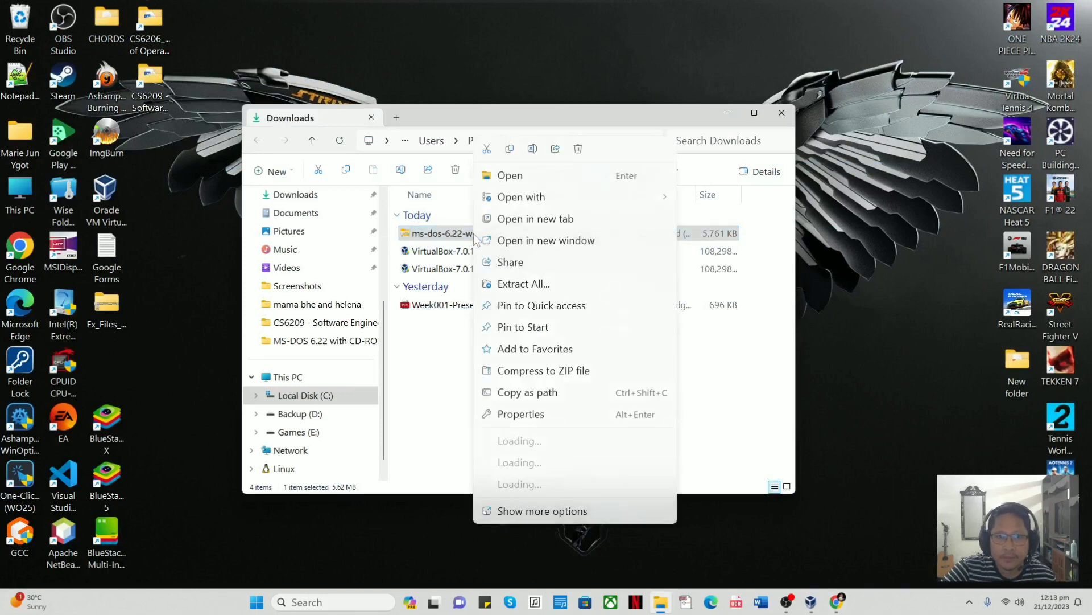
{"action": "left_click", "coordinate": [546, 282]}
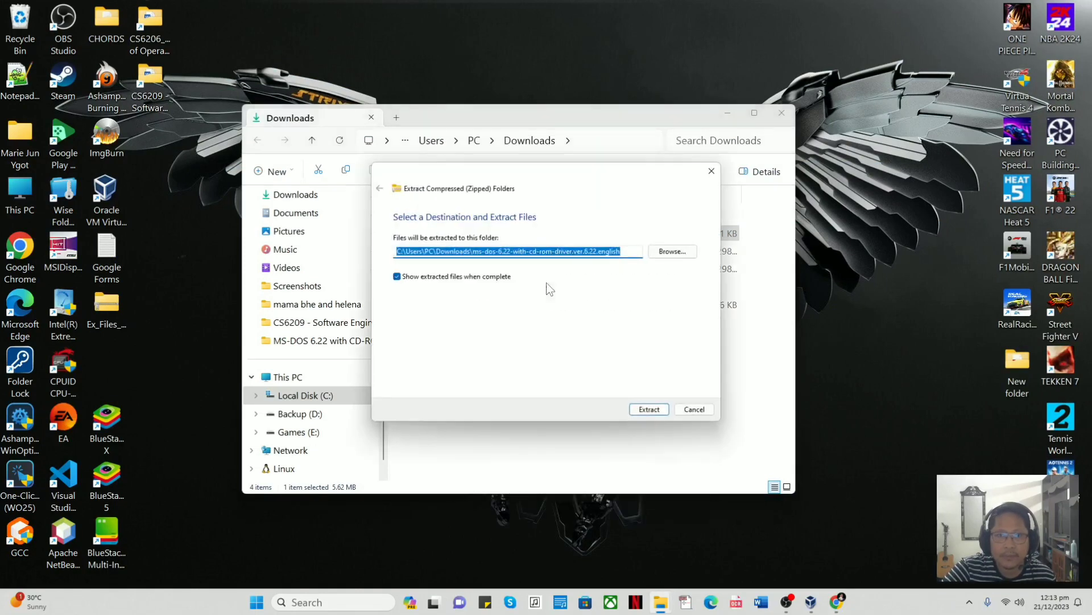
{"action": "left_click", "coordinate": [671, 251]}
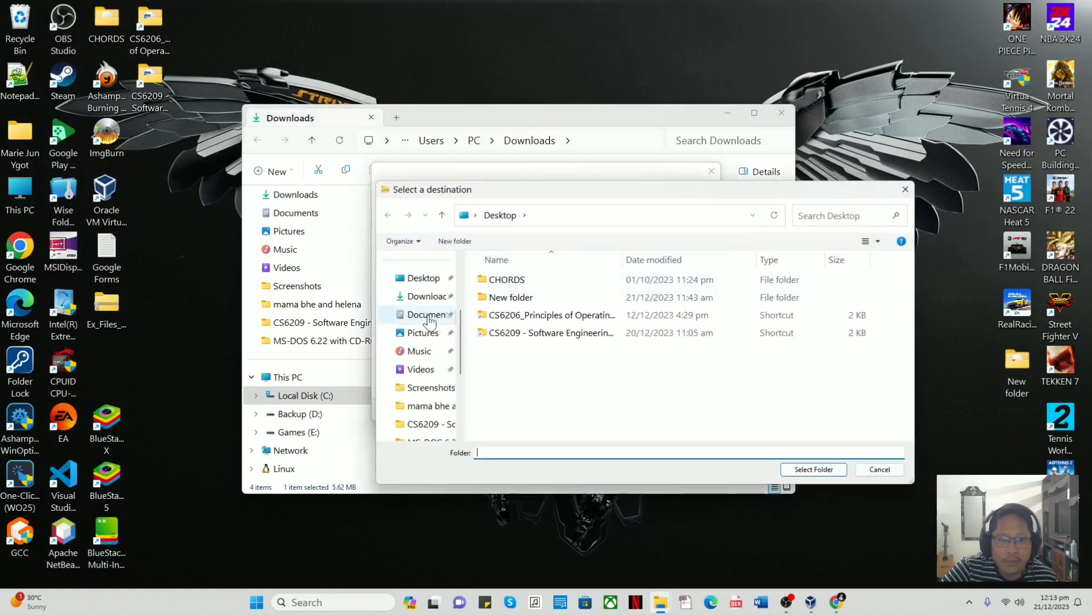
{"action": "left_click", "coordinate": [415, 278]}
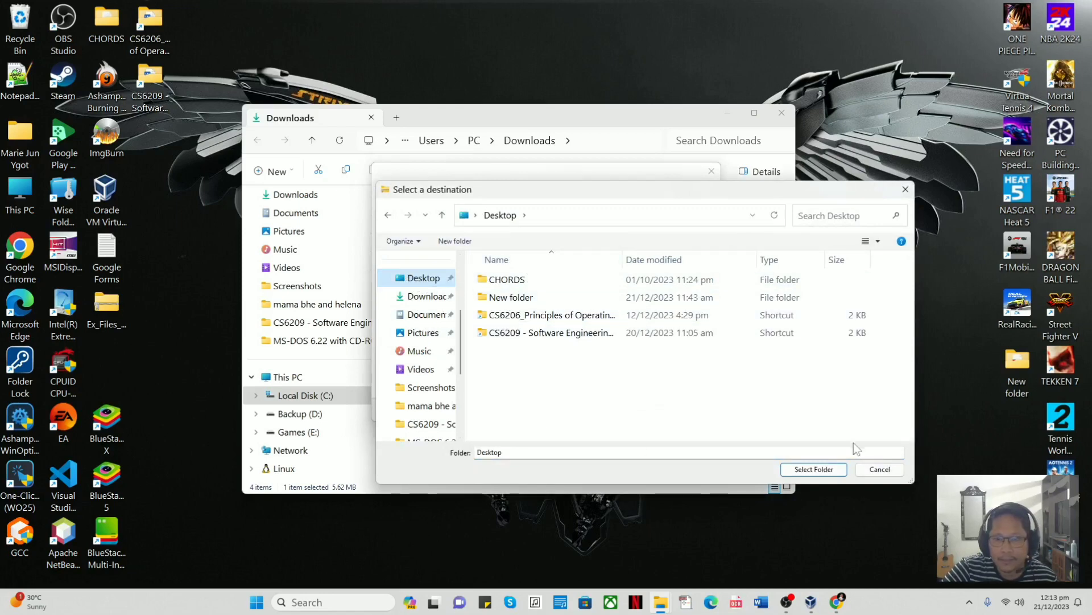
{"action": "left_click", "coordinate": [814, 470]}
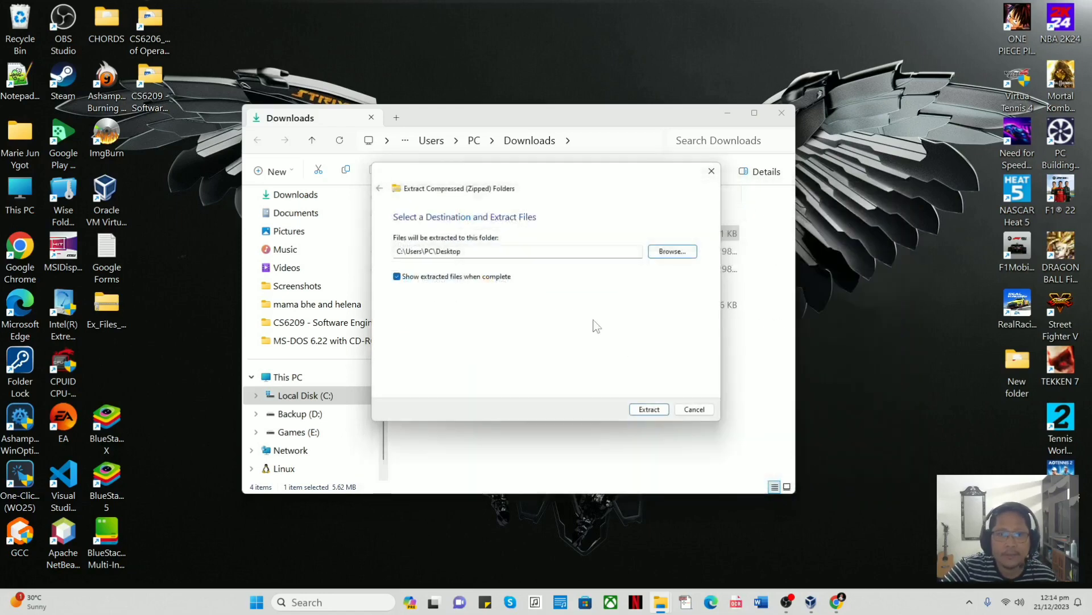
{"action": "left_click", "coordinate": [649, 410]}
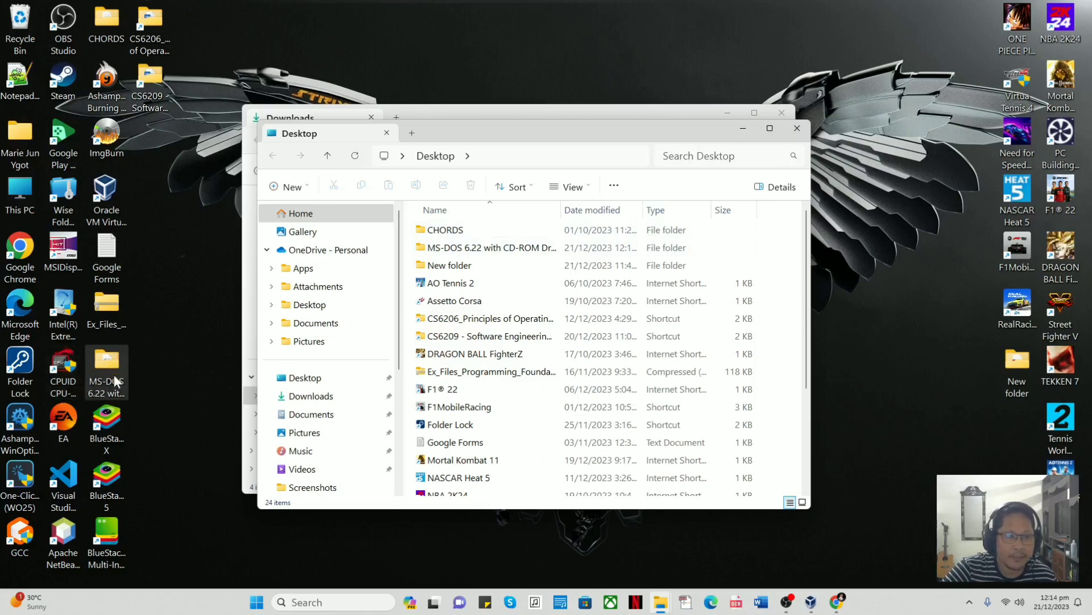
Close the Desktop and Downloads folder windows and move the extracted MS-DOS 6.22 folder to an empty area in the desktop's upper middle.
{"action": "left_click", "coordinate": [798, 128]}
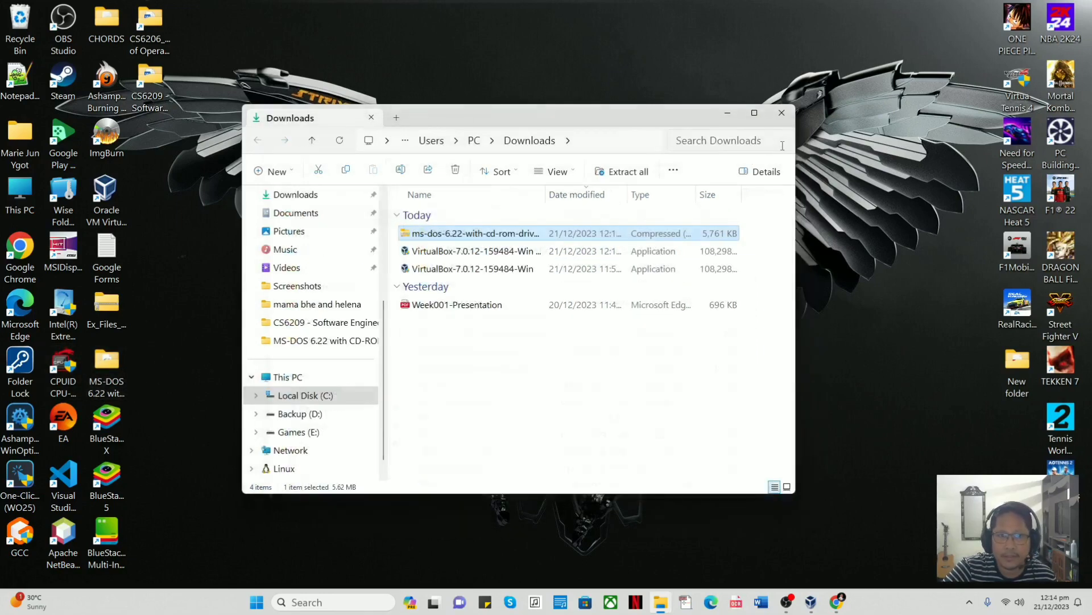
{"action": "left_click", "coordinate": [782, 112]}
{"action": "left_click_drag", "start_coordinate": [100, 371], "coordinate": [569, 40]}
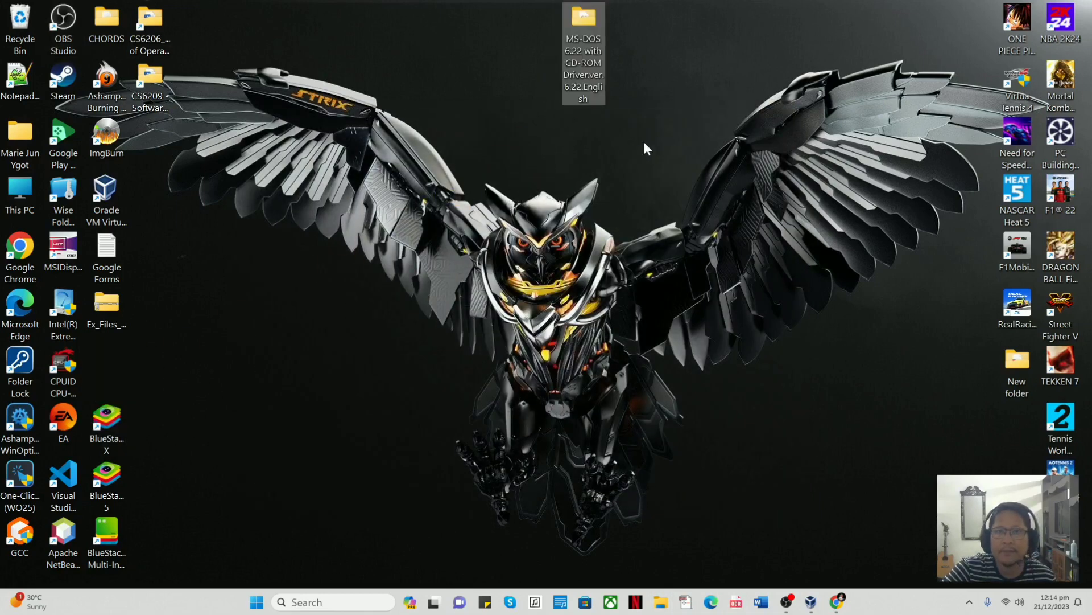
Open the extracted MS-DOS 6.22 folder to examine its disc image files, and close it.
{"action": "double_click", "coordinate": [586, 25]}
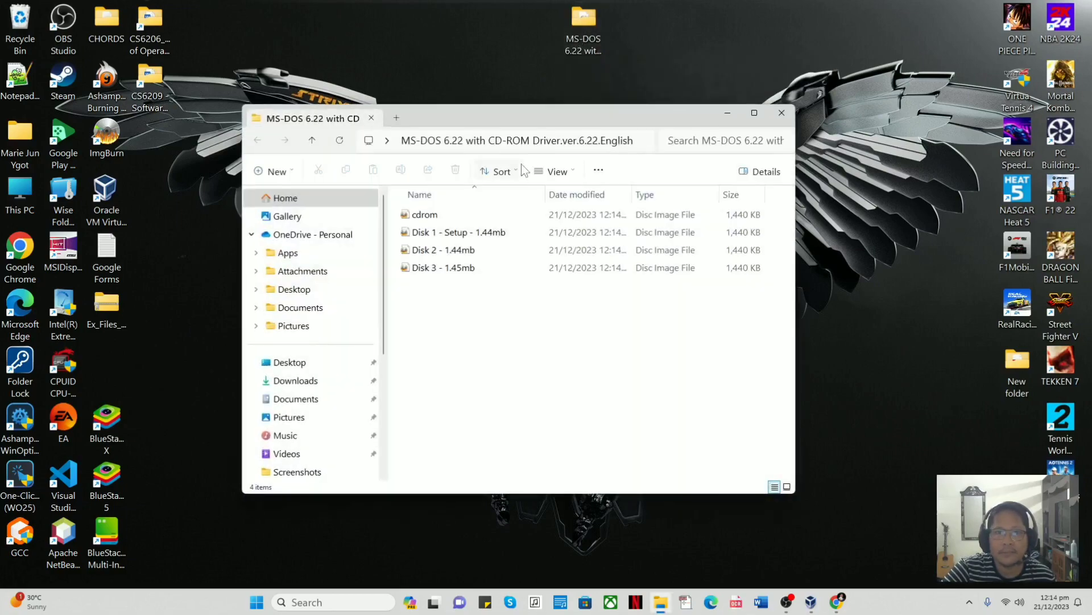
{"action": "left_click_drag", "start_coordinate": [551, 108], "coordinate": [588, 101]}
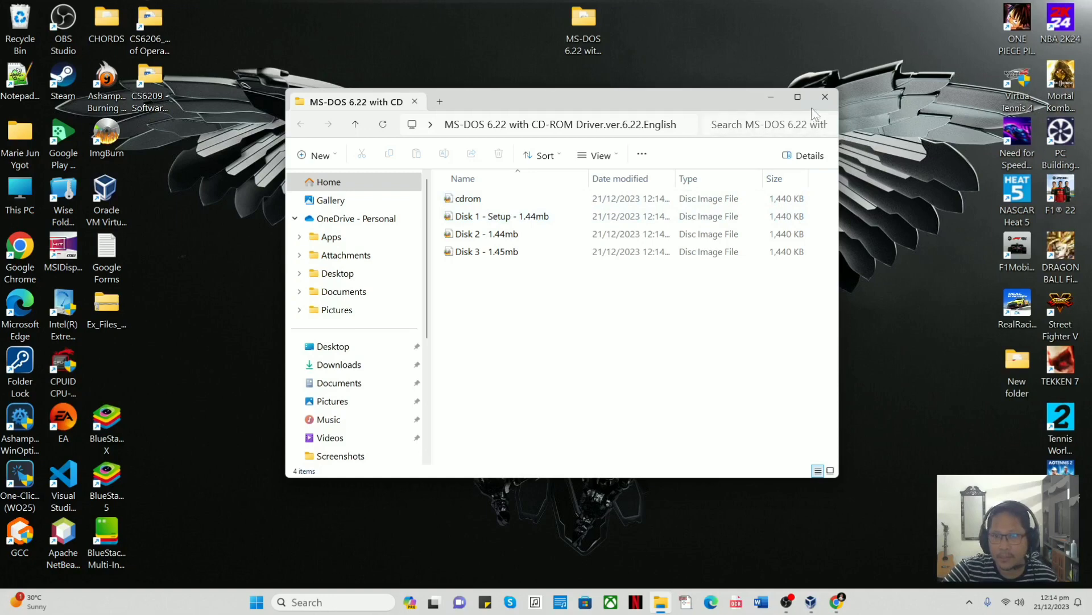
{"action": "left_click", "coordinate": [825, 96]}
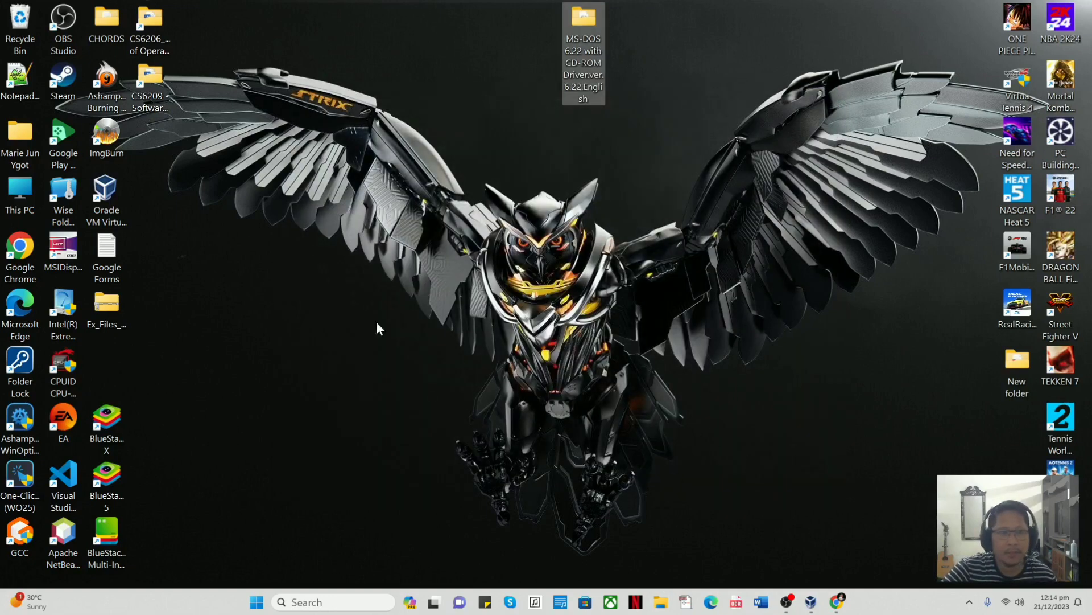
Switch to Oracle VM VirtualBox Manager and begin a new virtual machine named MS-DOS, accepting type Other and version DOS.
{"action": "left_click", "coordinate": [808, 605]}
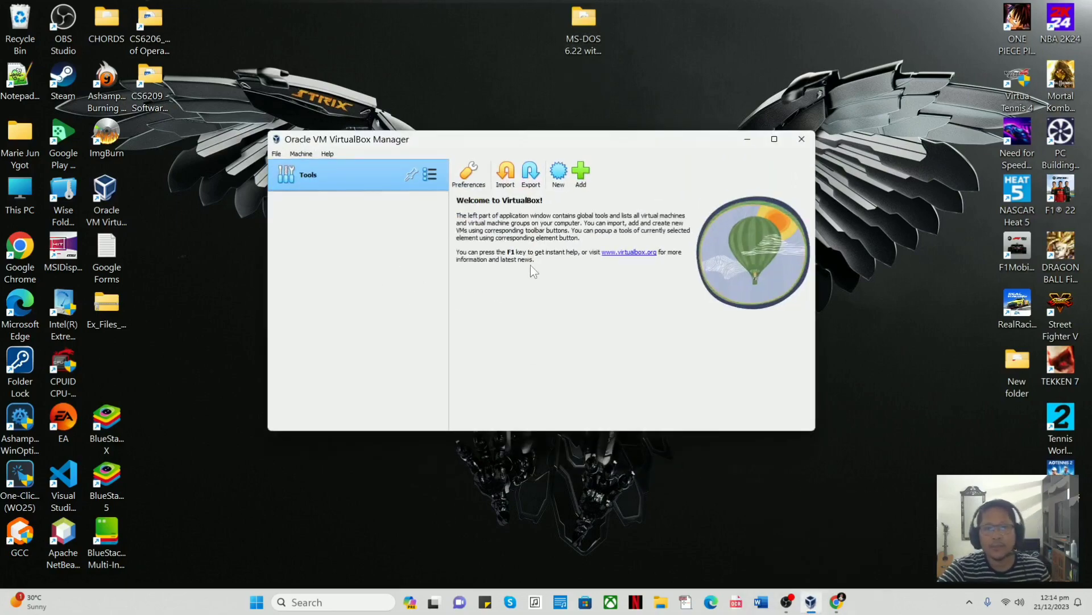
{"action": "left_click", "coordinate": [559, 181]}
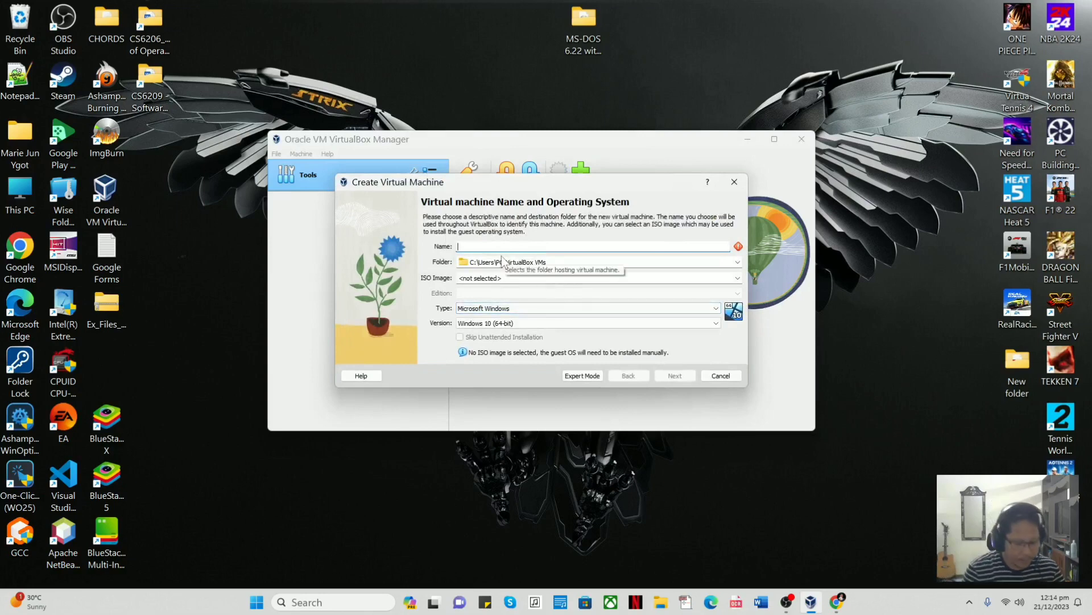
{"action": "type", "text": "MS"}
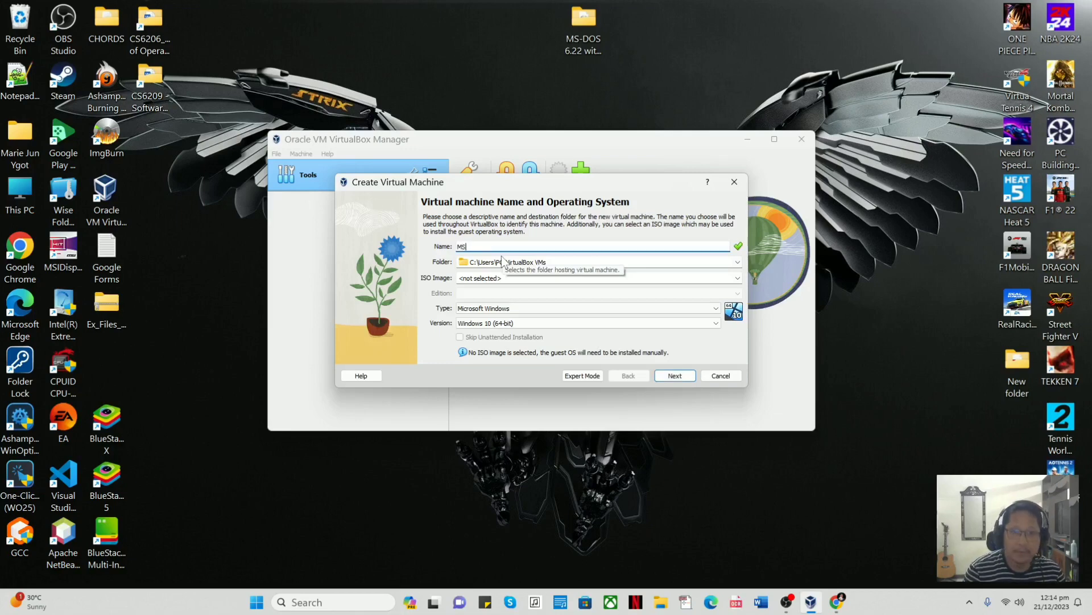
{"action": "type", "text": "-DOS"}
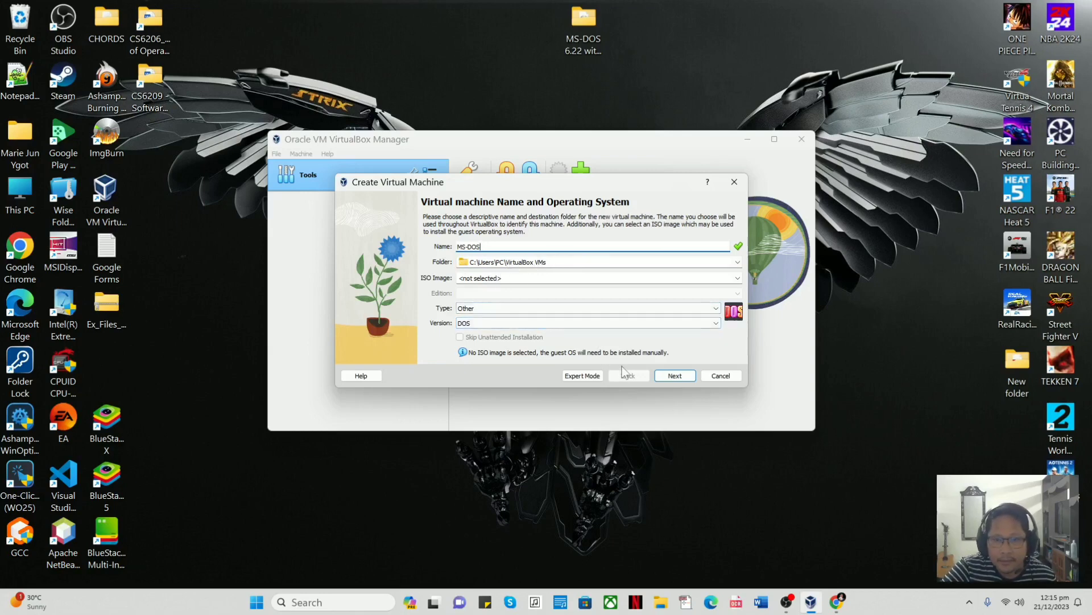
{"action": "left_click", "coordinate": [674, 376]}
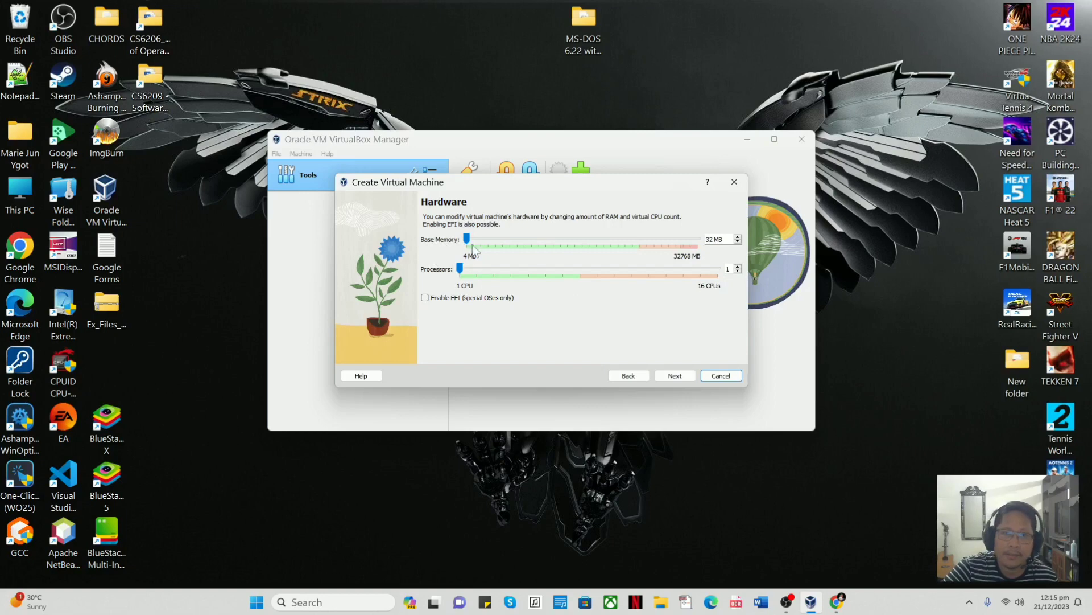
Set the new machine's base memory to 4096 MB and its processors to 5, and continue to the hard disk setup.
{"action": "left_click_drag", "start_coordinate": [466, 239], "coordinate": [487, 246]}
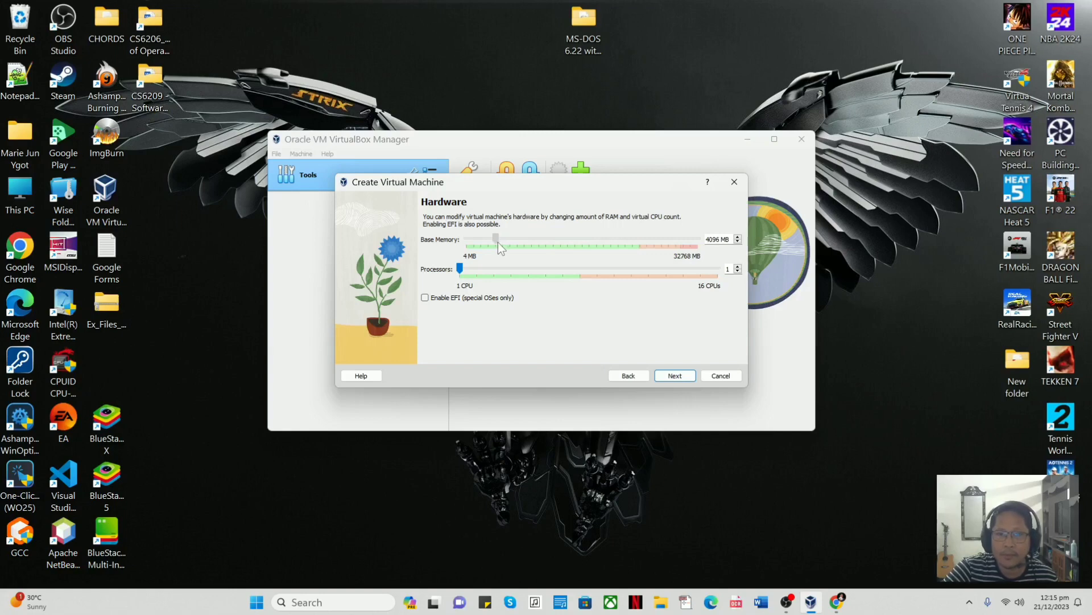
{"action": "left_click_drag", "start_coordinate": [497, 241], "coordinate": [498, 242]}
{"action": "left_click_drag", "start_coordinate": [531, 269], "coordinate": [531, 268]}
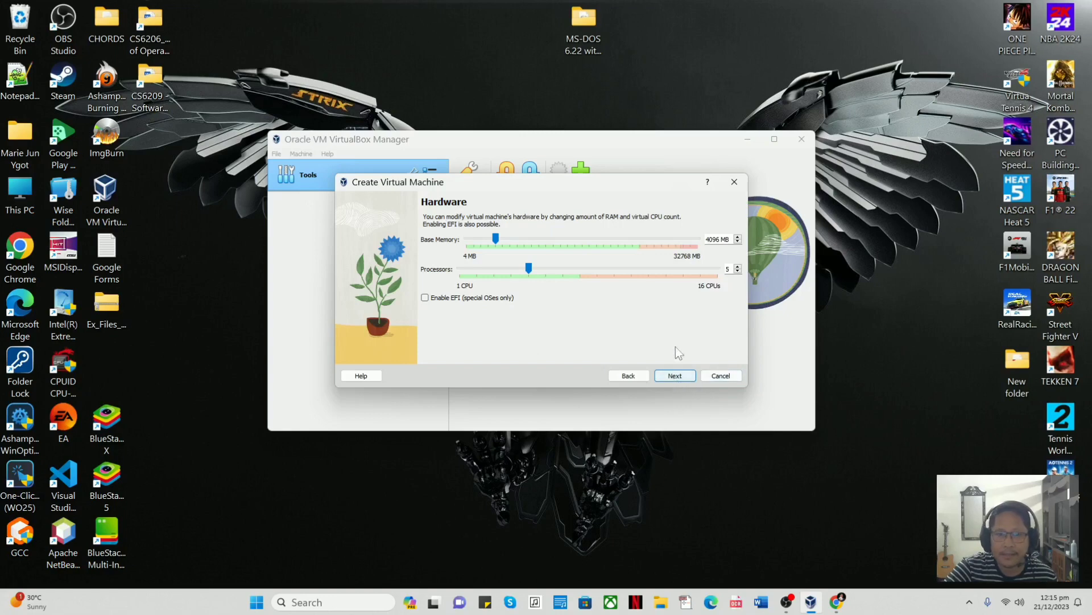
{"action": "left_click", "coordinate": [677, 379]}
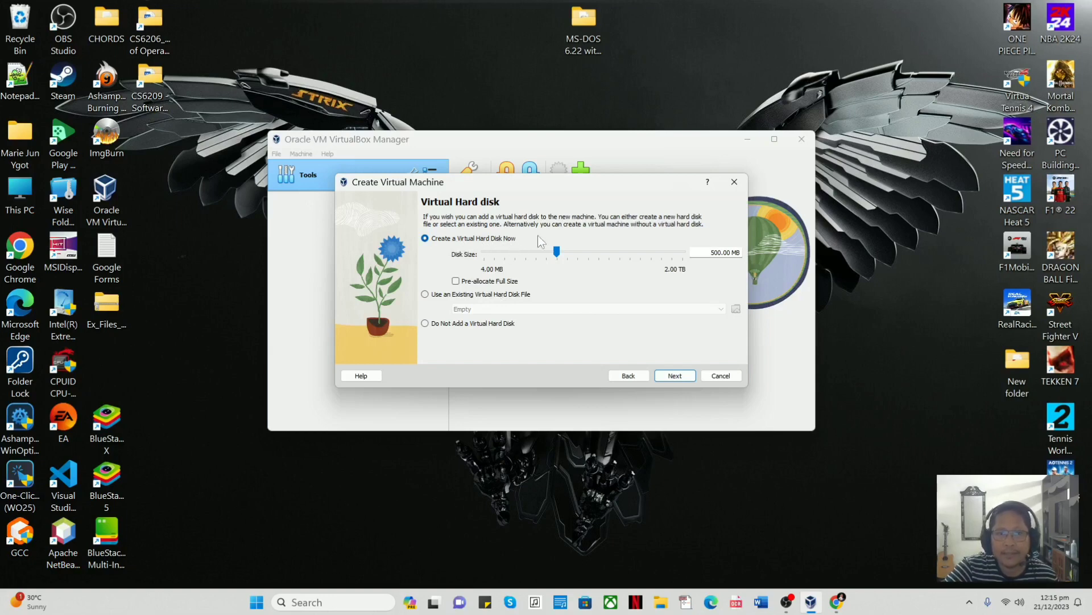
Give the new virtual hard disk a size of 3.22 GB and finish creating the virtual machine.
{"action": "left_click_drag", "start_coordinate": [556, 252], "coordinate": [586, 257]}
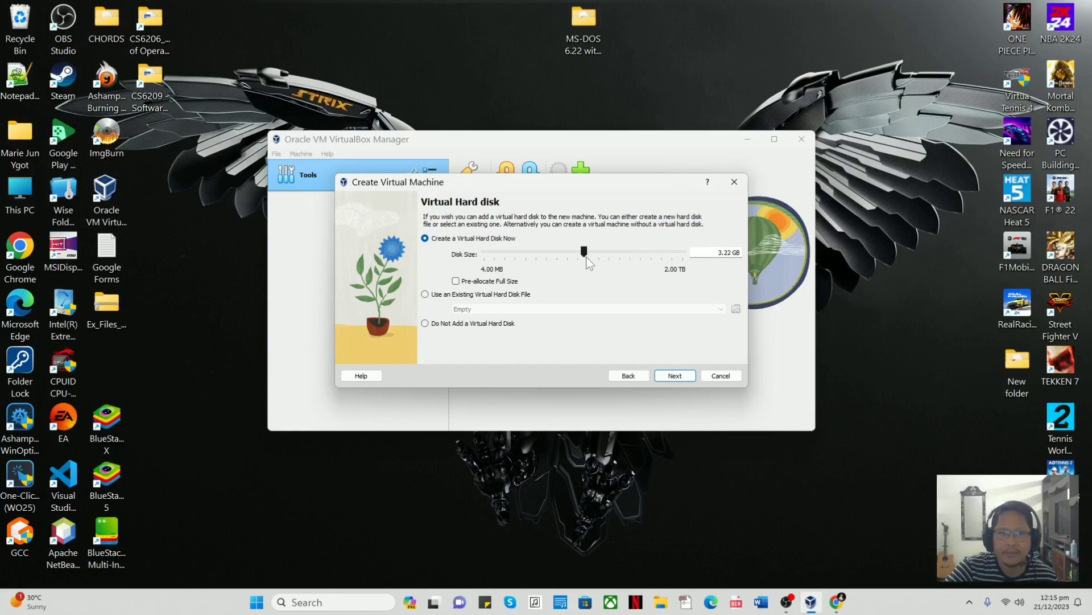
{"action": "left_click", "coordinate": [676, 375]}
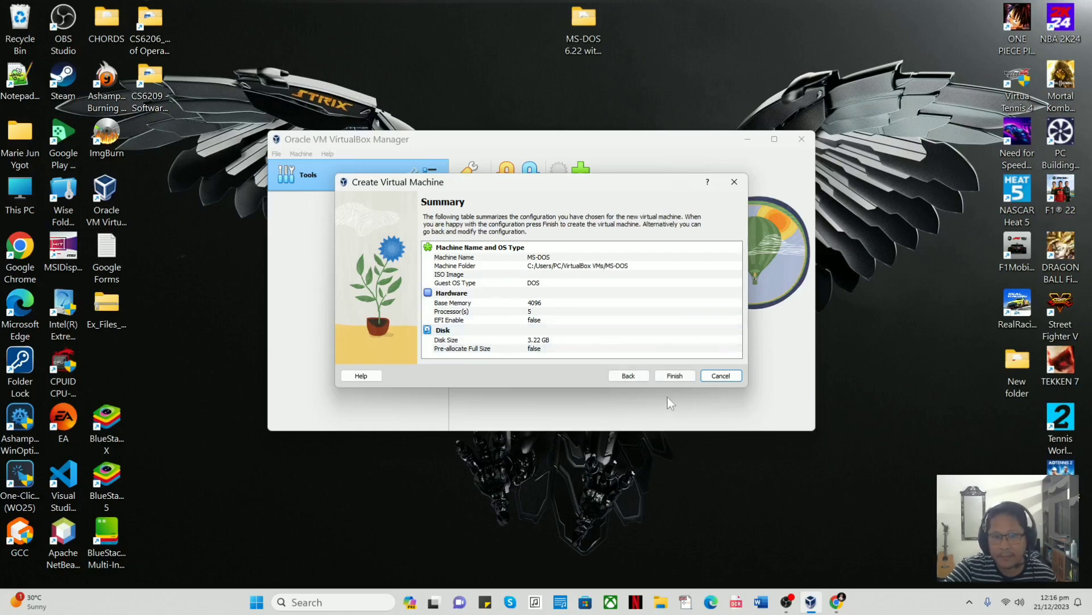
{"action": "left_click", "coordinate": [674, 375]}
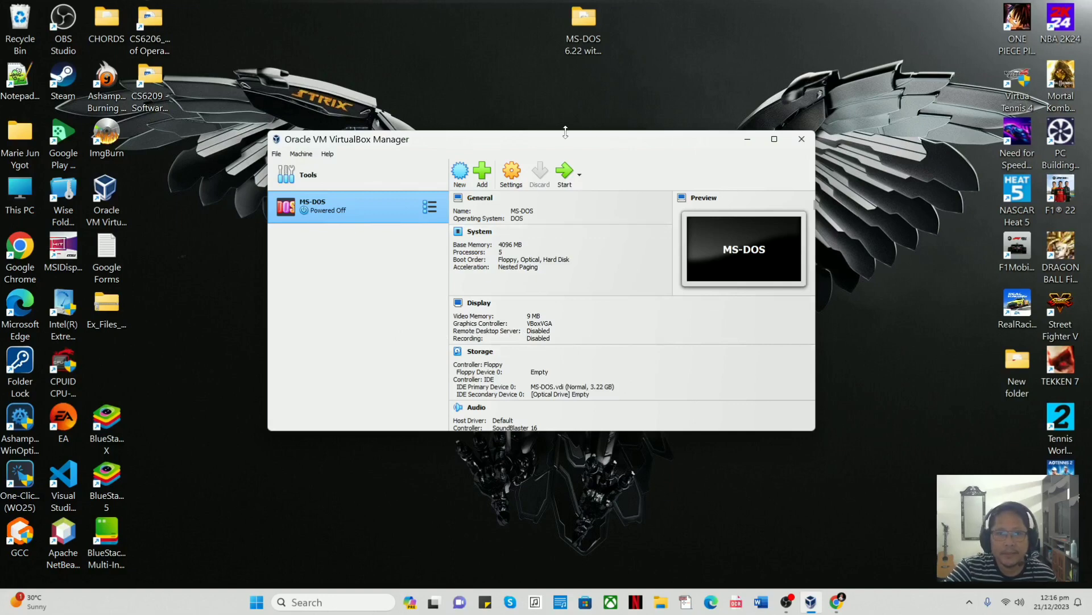
Load the disk image Disk 1 - Setup - 1.44mb into the MS-DOS machine's empty floppy drive and save the settings.
{"action": "left_click_drag", "start_coordinate": [563, 134], "coordinate": [582, 121]}
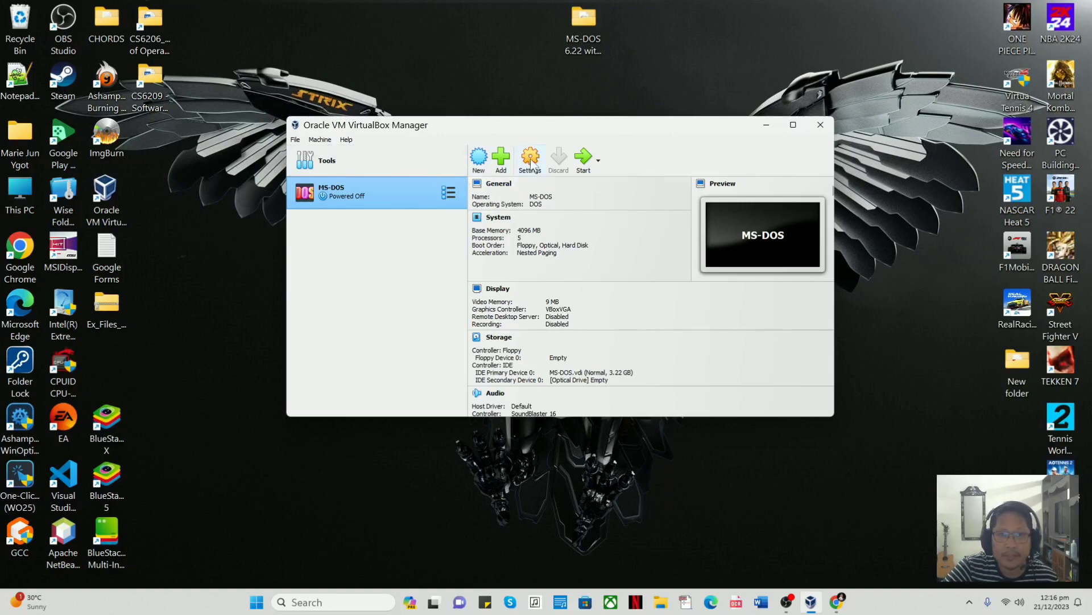
{"action": "left_click", "coordinate": [538, 171]}
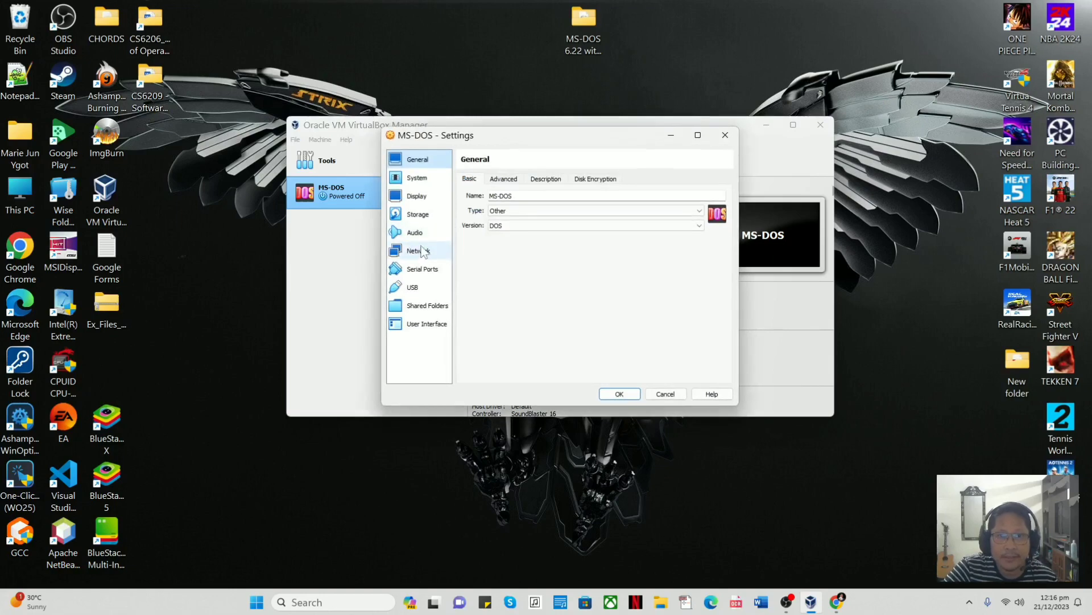
{"action": "left_click", "coordinate": [415, 219]}
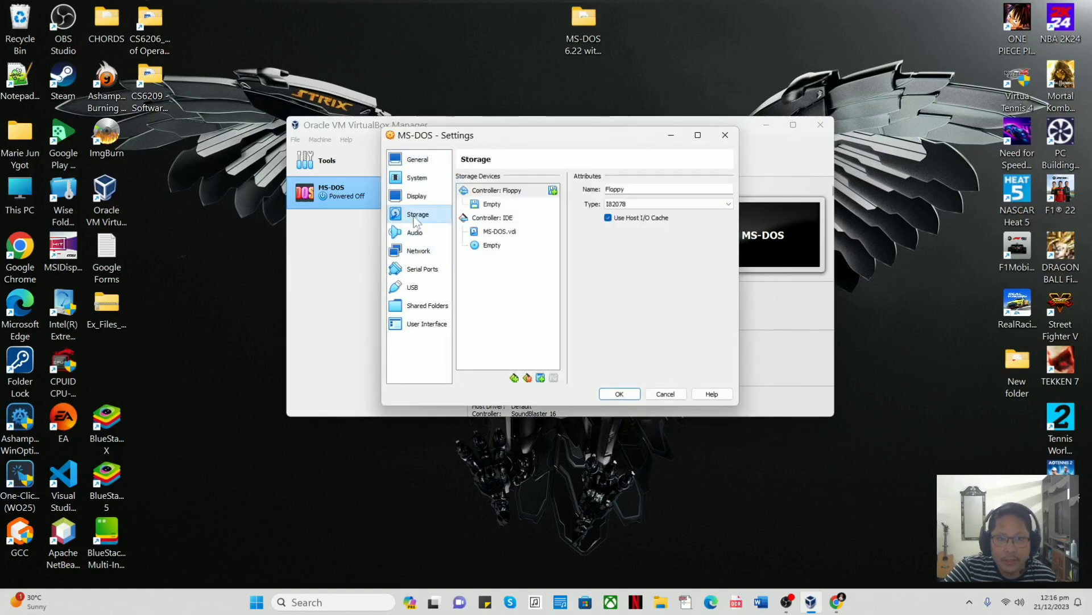
{"action": "left_click", "coordinate": [484, 206]}
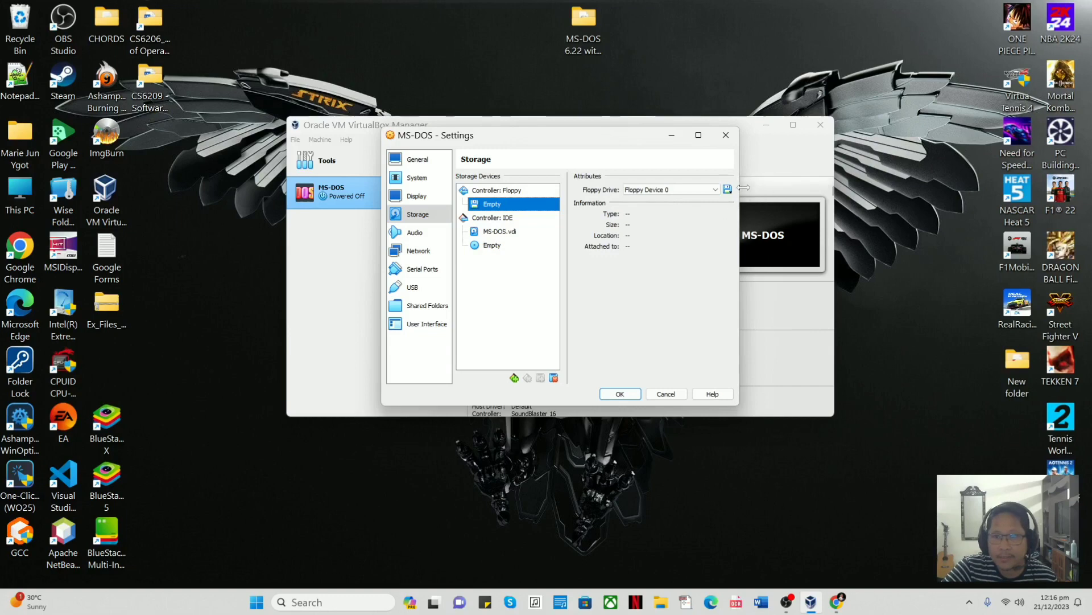
{"action": "left_click", "coordinate": [727, 188]}
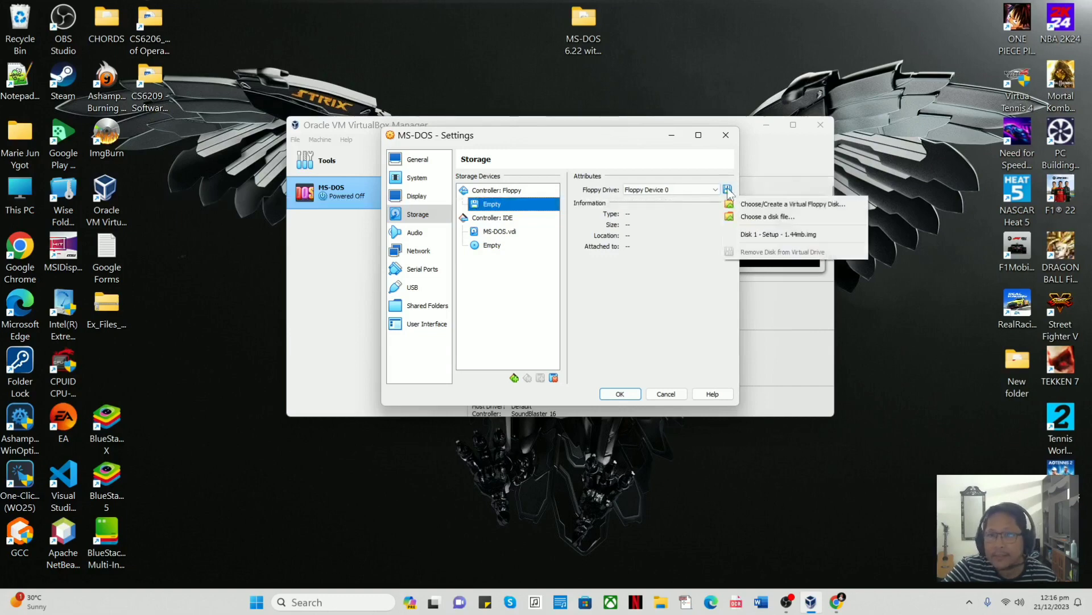
{"action": "left_click", "coordinate": [764, 217]}
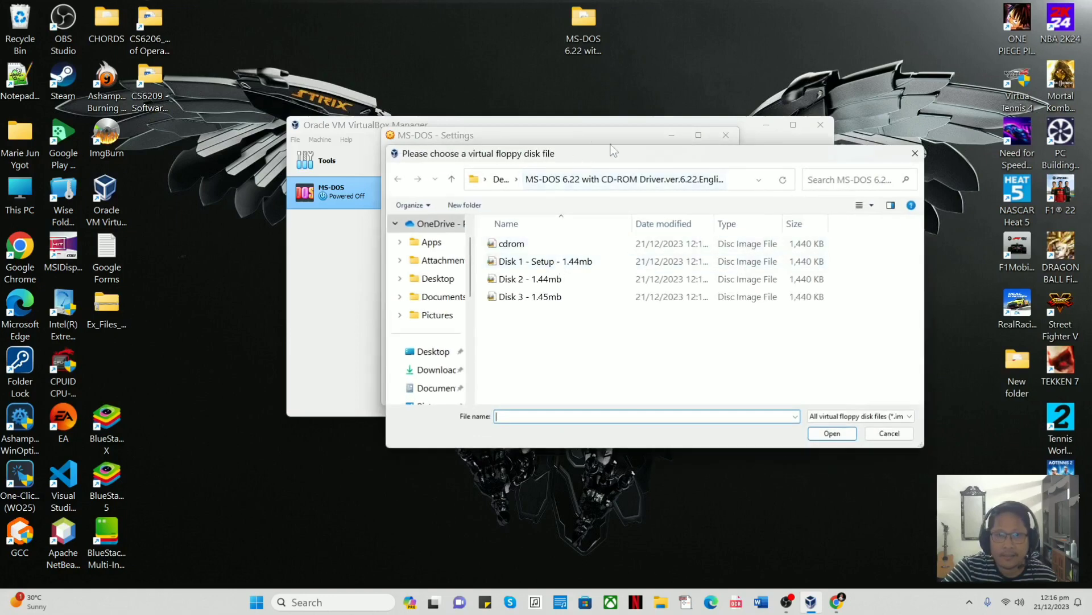
{"action": "left_click_drag", "start_coordinate": [613, 150], "coordinate": [497, 200]}
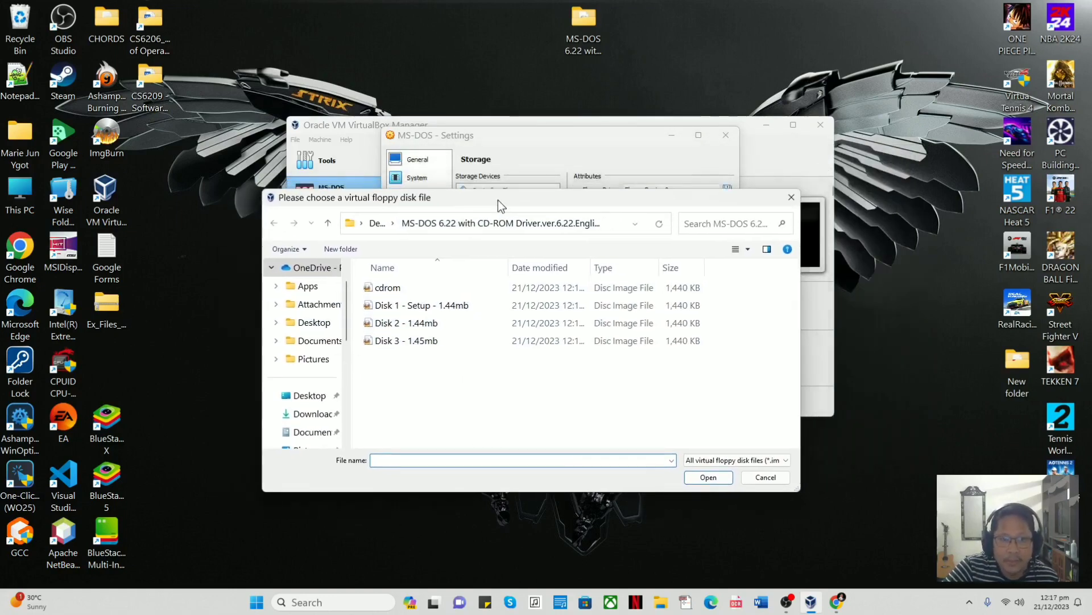
{"action": "left_click", "coordinate": [398, 307]}
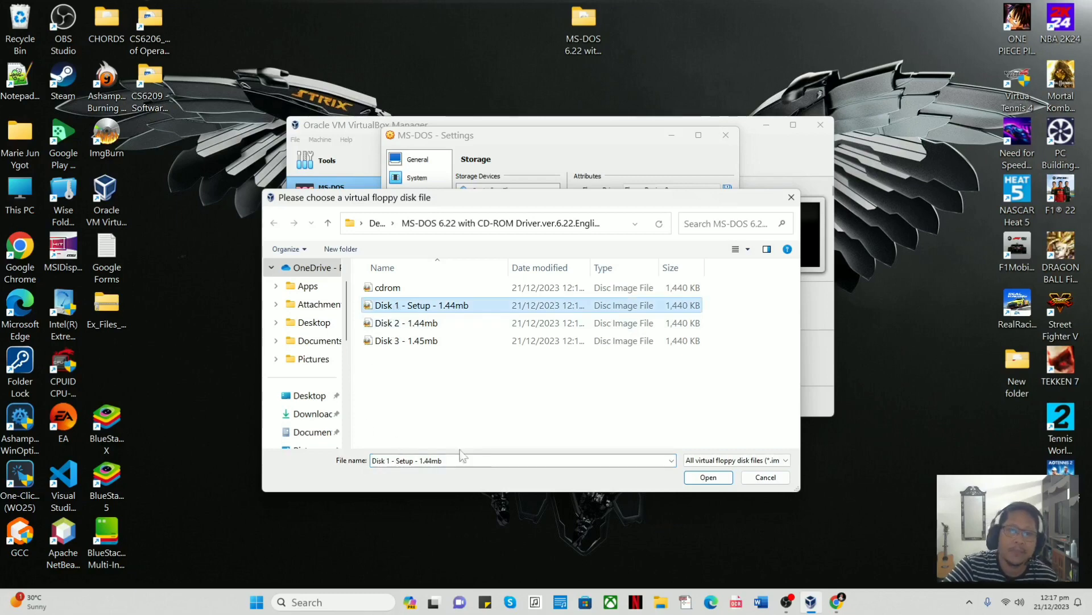
{"action": "left_click", "coordinate": [708, 478]}
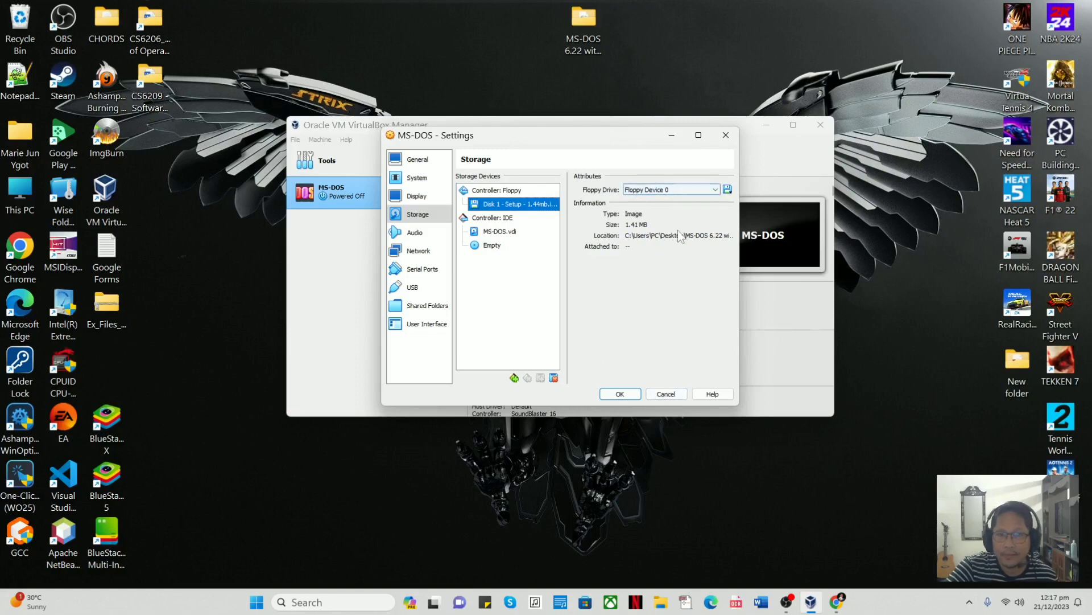
{"action": "left_click", "coordinate": [617, 394]}
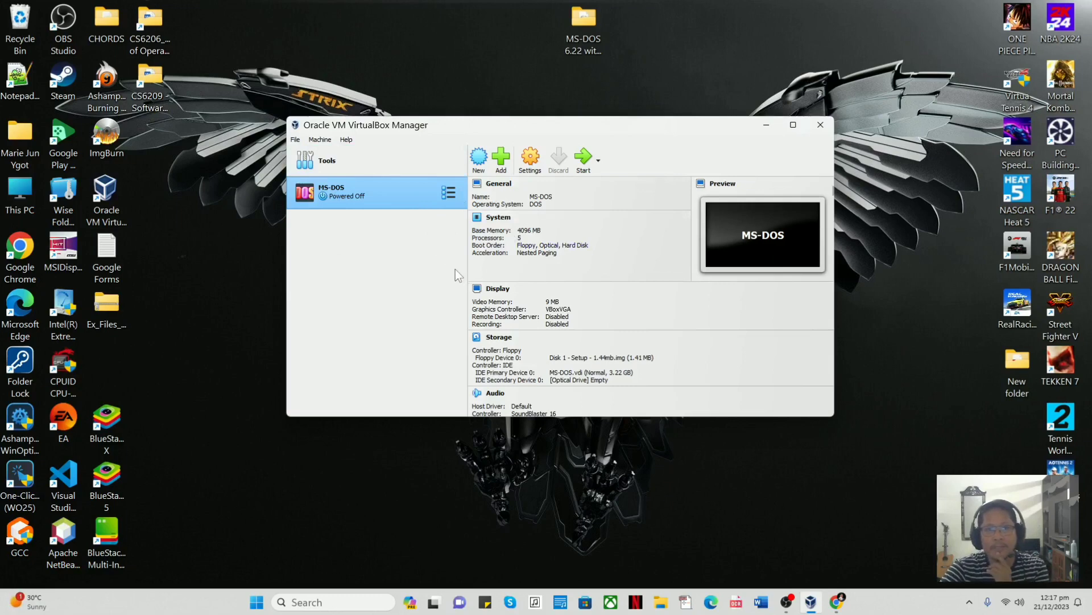
Start the MS-DOS virtual machine, dismiss its notification, and move its window slightly down and to the right.
{"action": "left_click", "coordinate": [583, 159]}
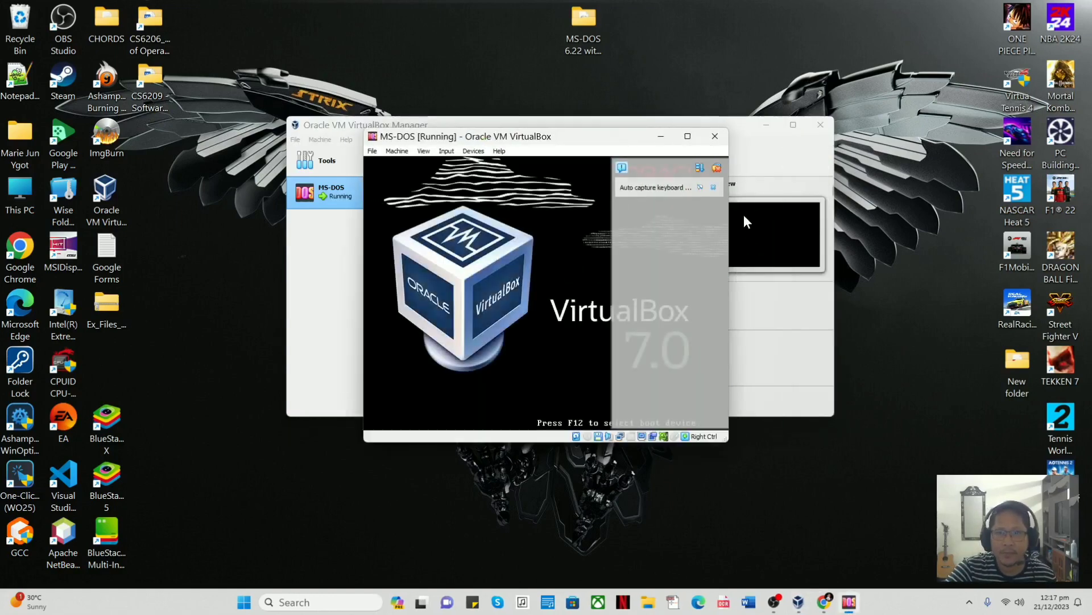
{"action": "left_click", "coordinate": [716, 166]}
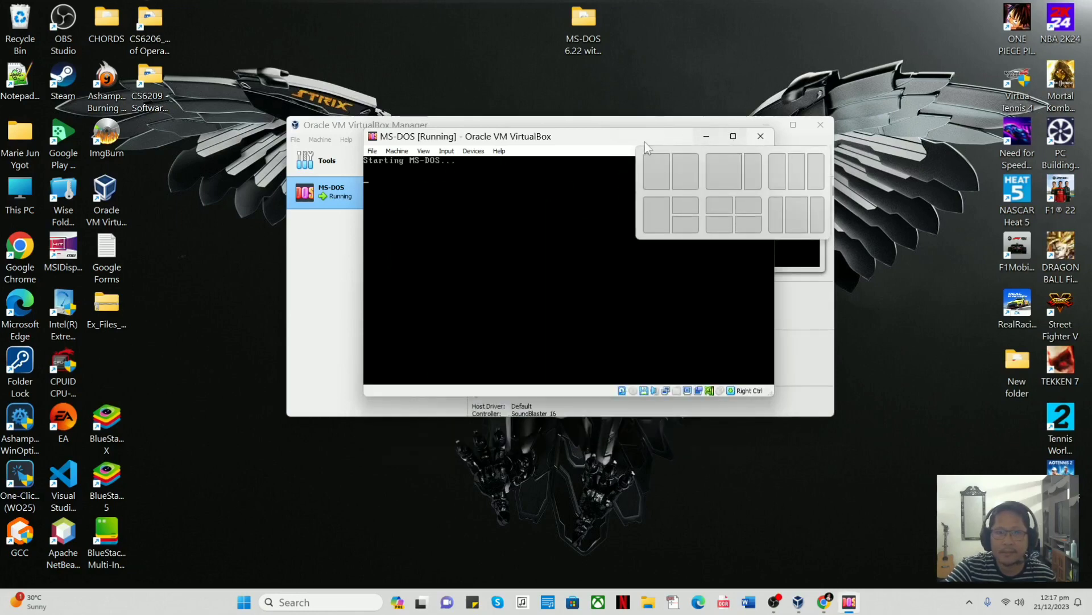
{"action": "left_click_drag", "start_coordinate": [592, 143], "coordinate": [606, 152]}
{"action": "left_click_drag", "start_coordinate": [604, 157], "coordinate": [604, 157]}
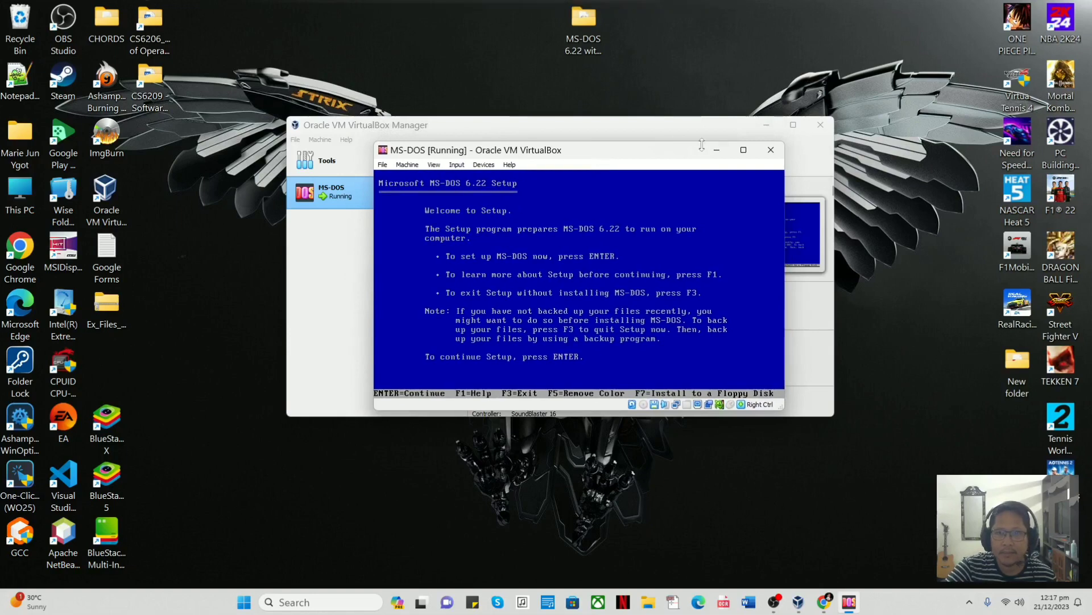
Switch the running MS-DOS machine to Scaled Mode and maximize its window.
{"action": "left_click", "coordinate": [433, 165]}
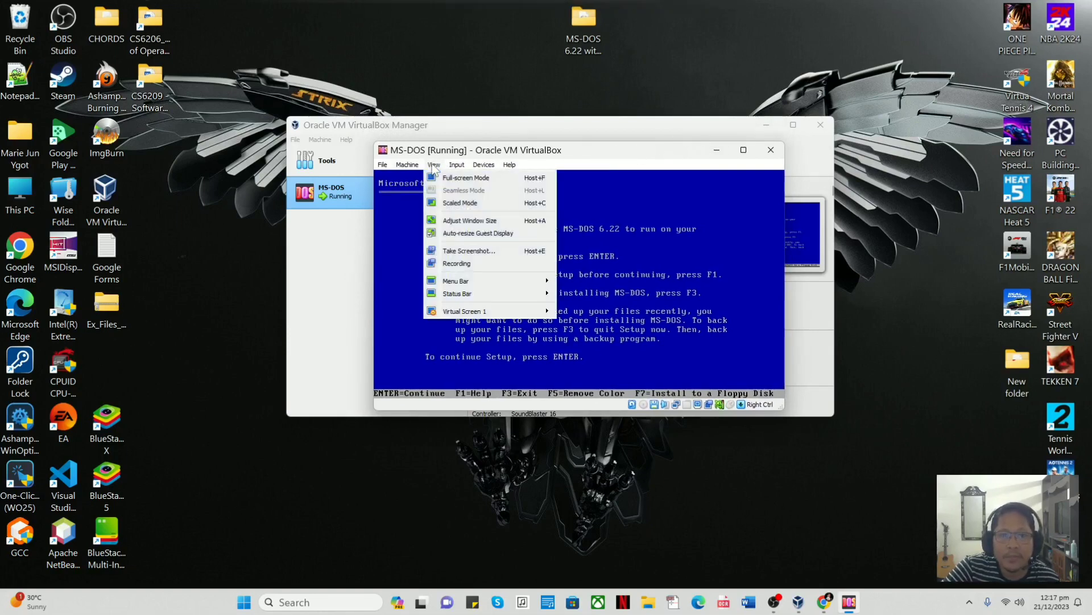
{"action": "left_click", "coordinate": [454, 204]}
{"action": "left_click", "coordinate": [549, 325]}
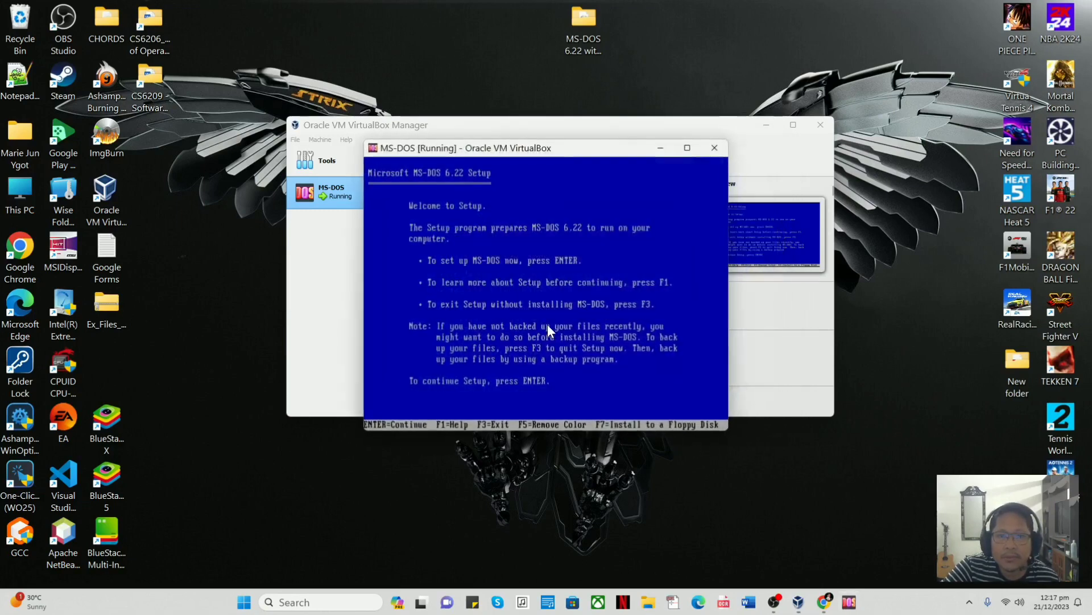
{"action": "left_click", "coordinate": [688, 146]}
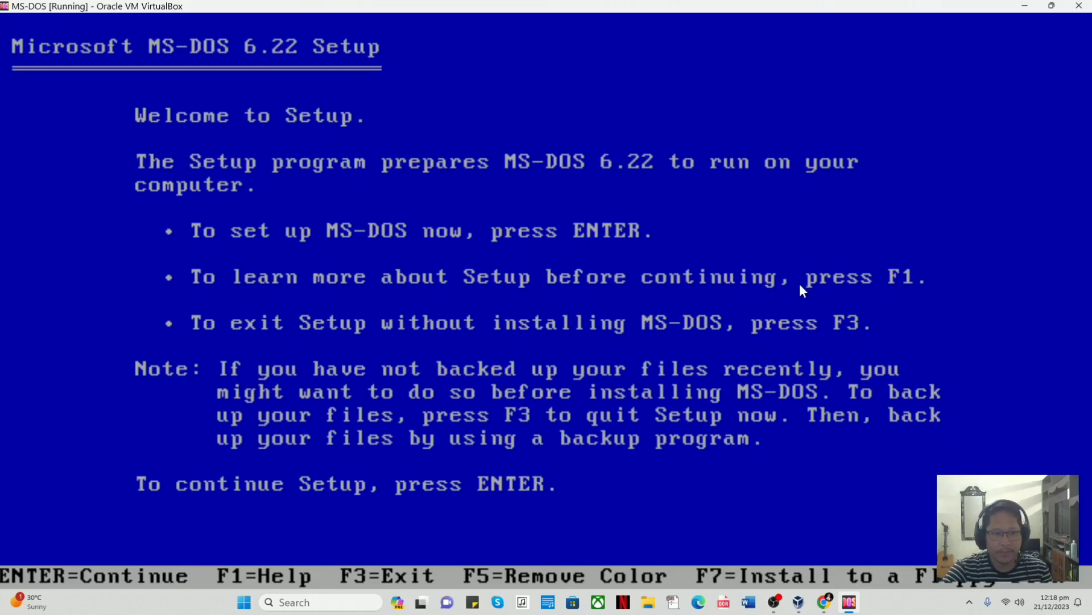
Begin the MS-DOS 6.22 setup and have it configure the unallocated disk space with the recommended option.
{"action": "key", "text": "Return"}
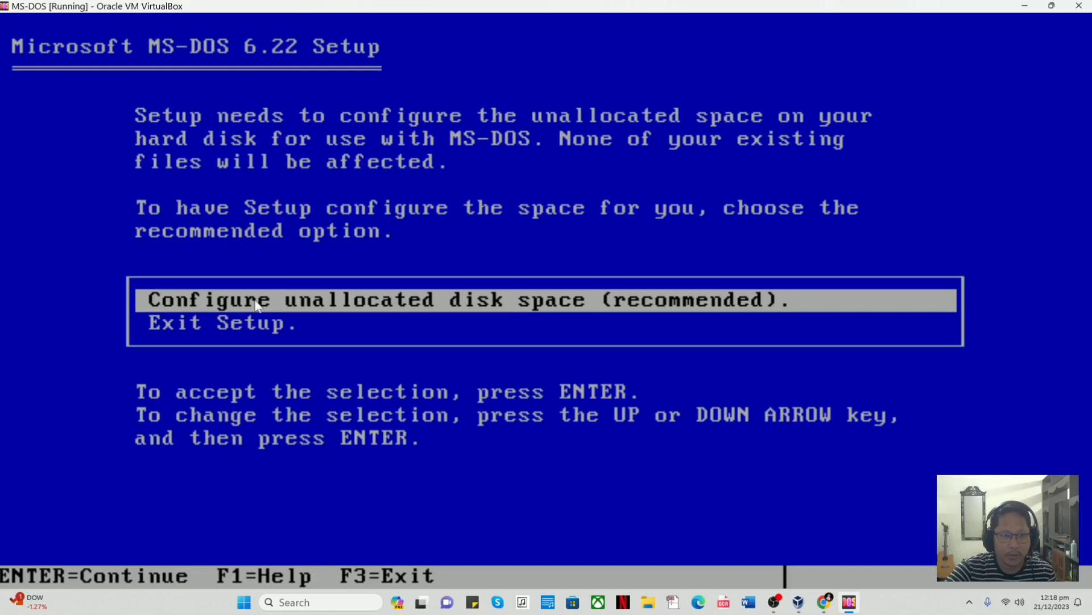
{"action": "key", "text": "Down"}
{"action": "key", "text": "Up"}
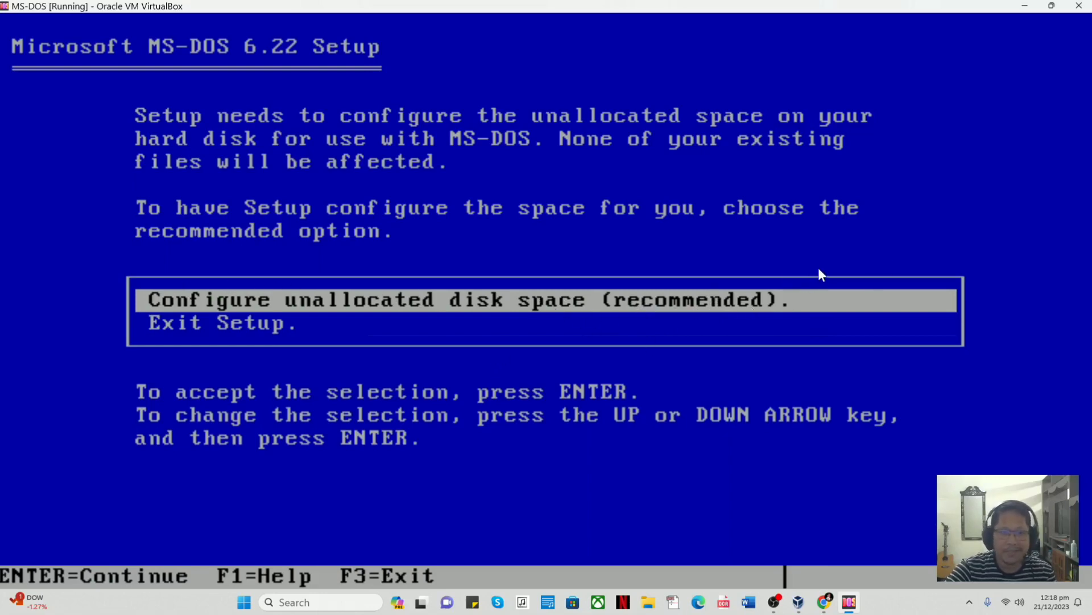
{"action": "key", "text": "Return"}
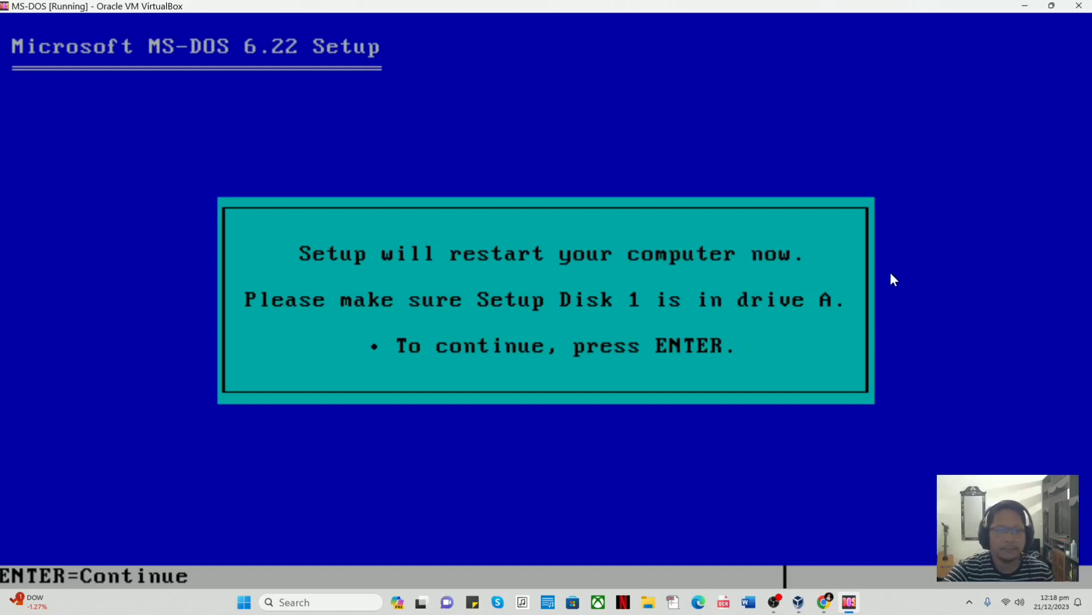
Let Setup restart the machine, and accept the offered system settings and the installation directory C:\DOS.
{"action": "key", "text": "Return"}
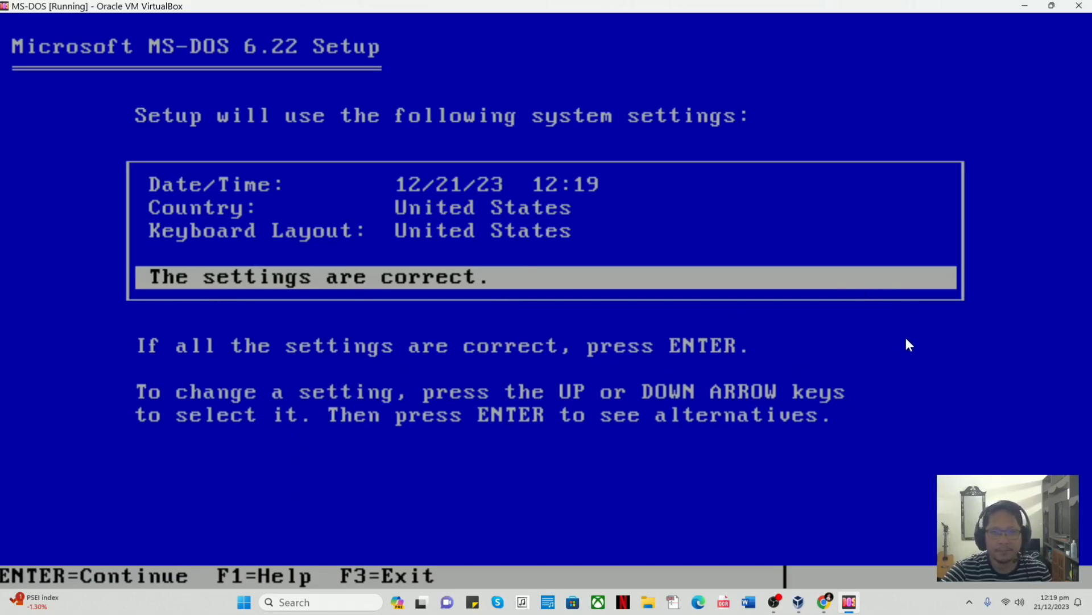
{"action": "key", "text": "Return"}
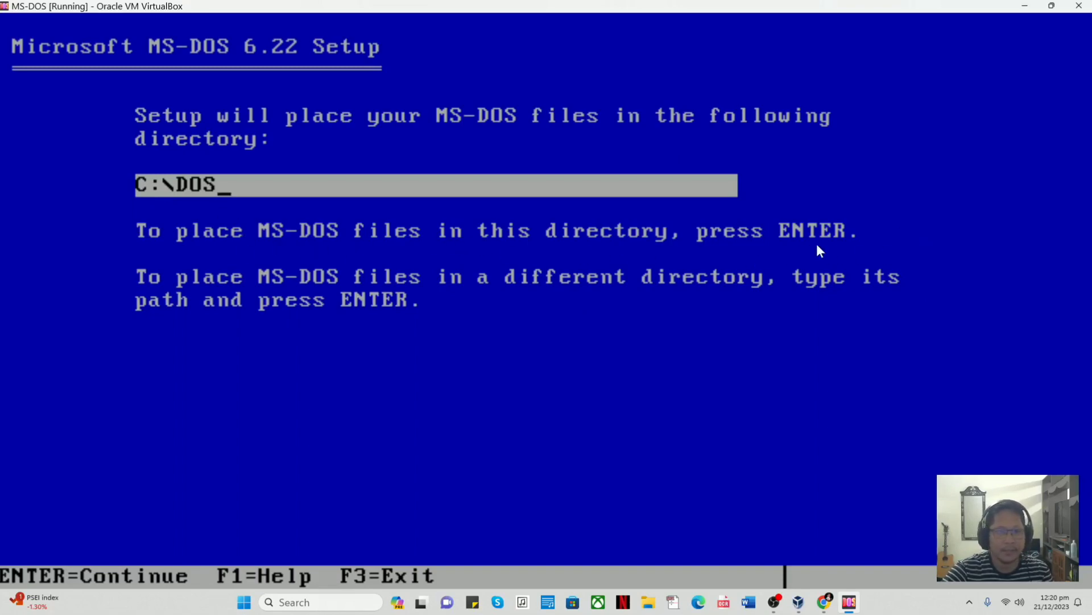
{"action": "key", "text": "Return"}
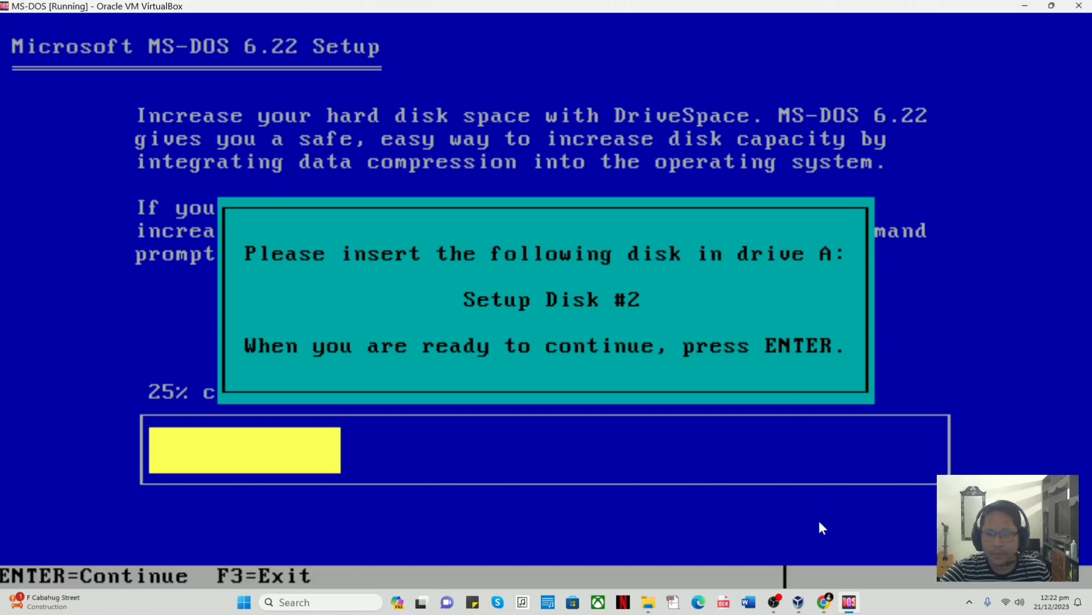
{"action": "mouse_move", "coordinate": [849, 604]}
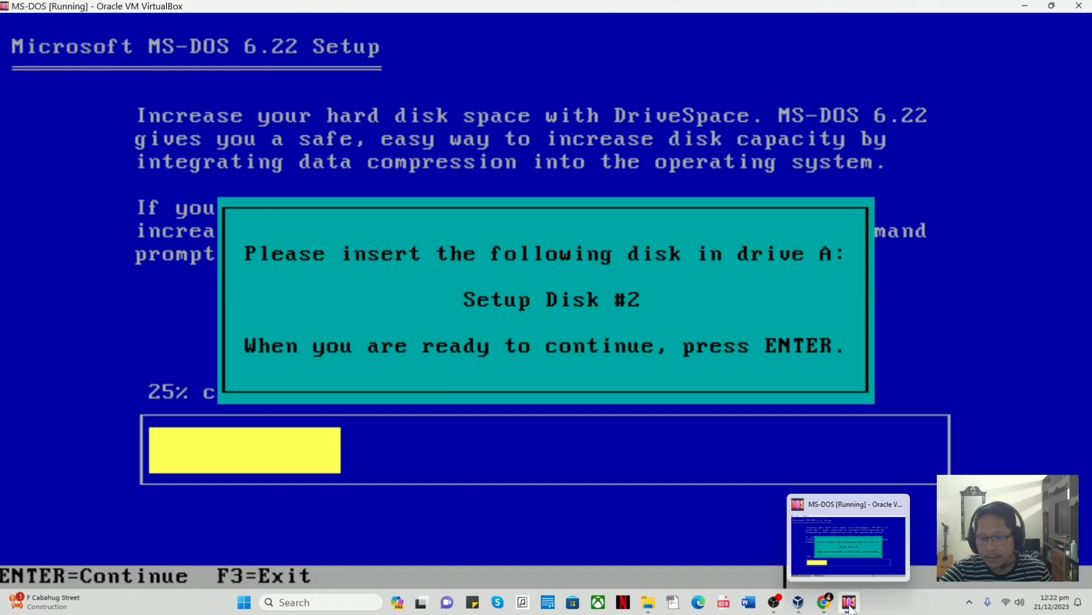
{"action": "left_click", "coordinate": [850, 606]}
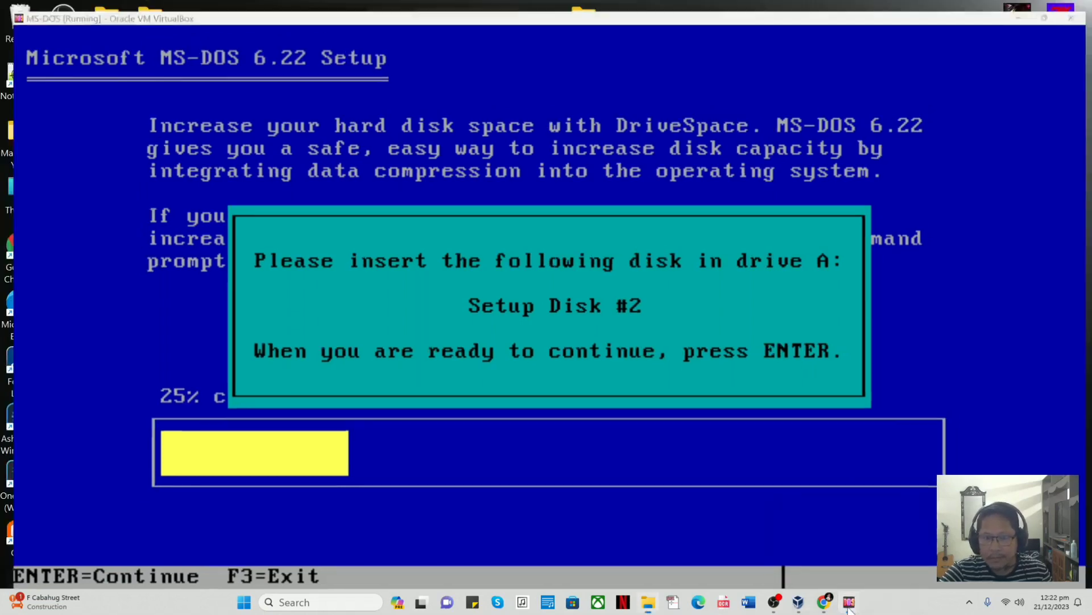
{"action": "left_click", "coordinate": [850, 606]}
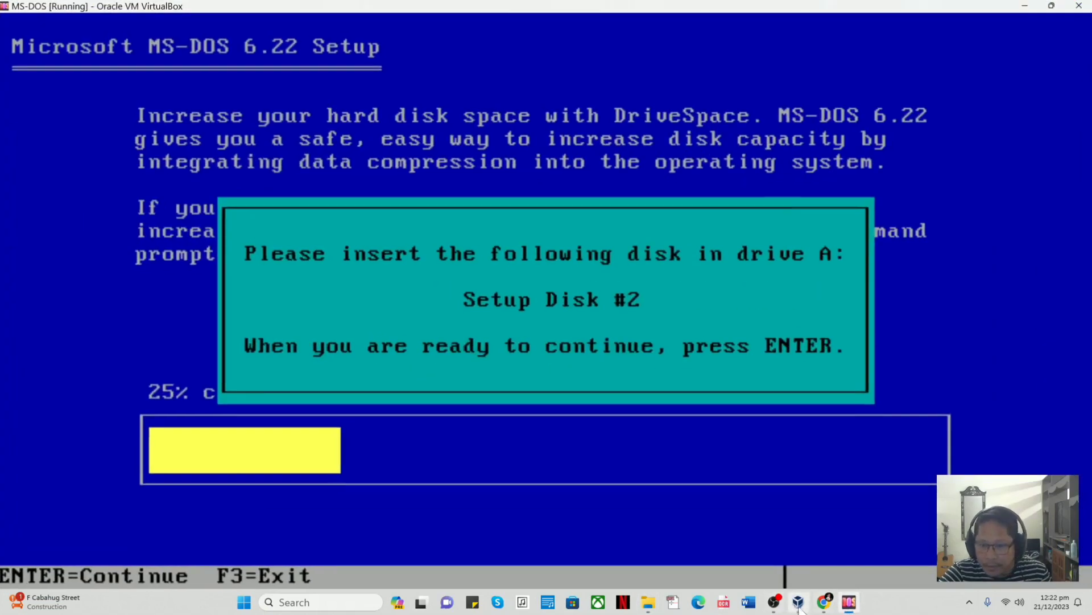
Load the Disk 2 - 1.44mb image into the MS-DOS machine's floppy drive, and continue Setup with it.
{"action": "left_click", "coordinate": [798, 606]}
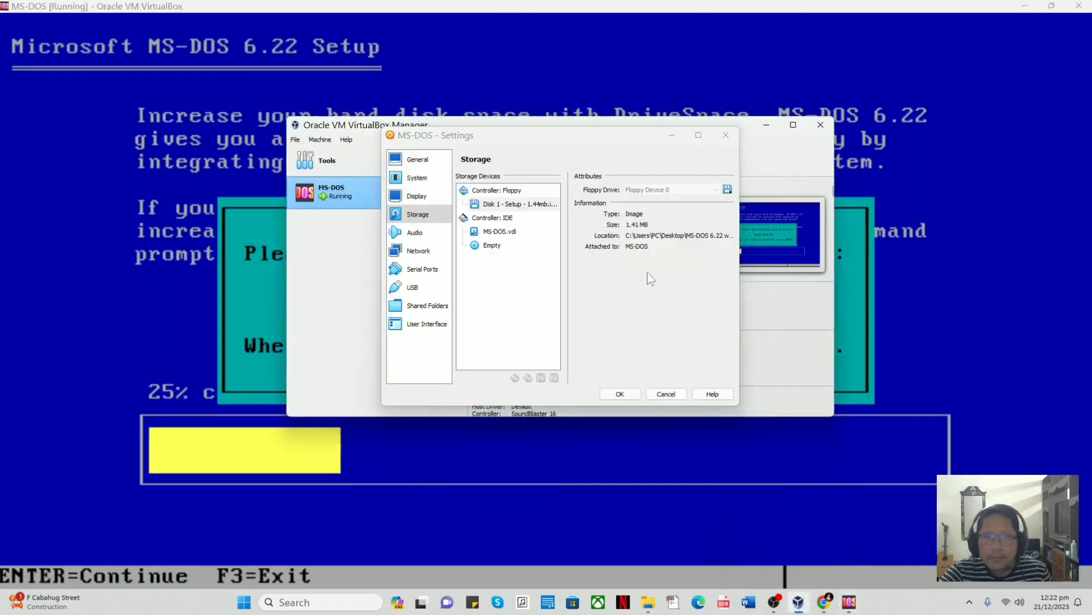
{"action": "left_click", "coordinate": [408, 219]}
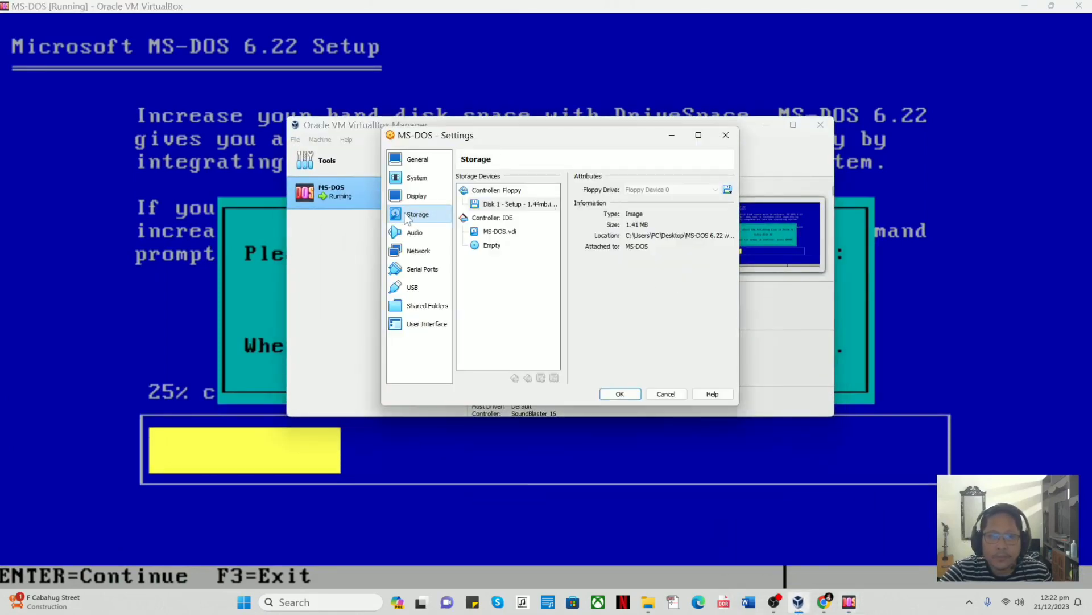
{"action": "left_click", "coordinate": [489, 205]}
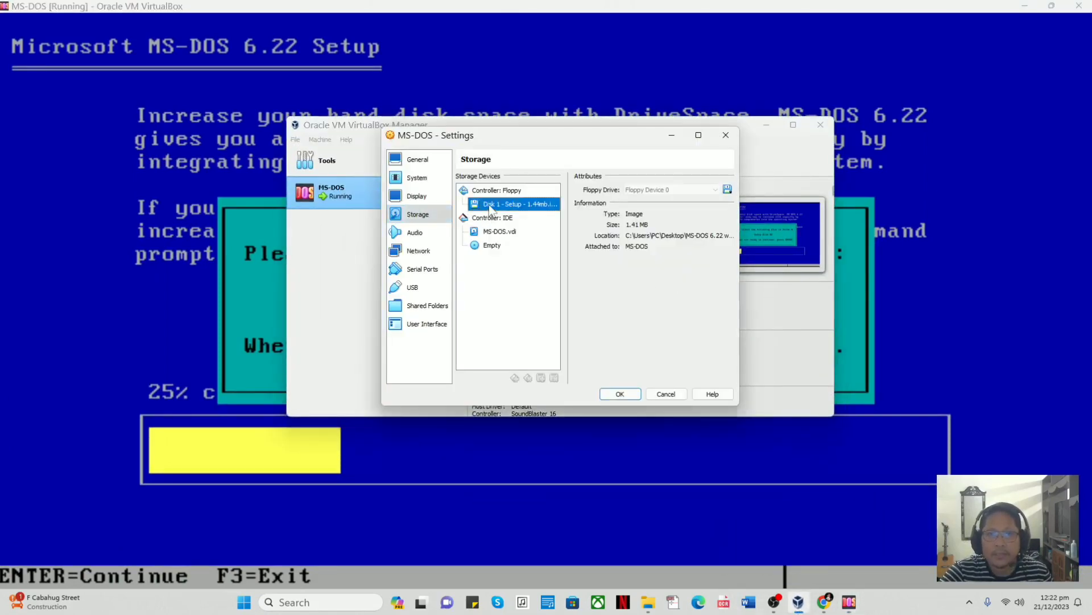
{"action": "left_click", "coordinate": [728, 190]}
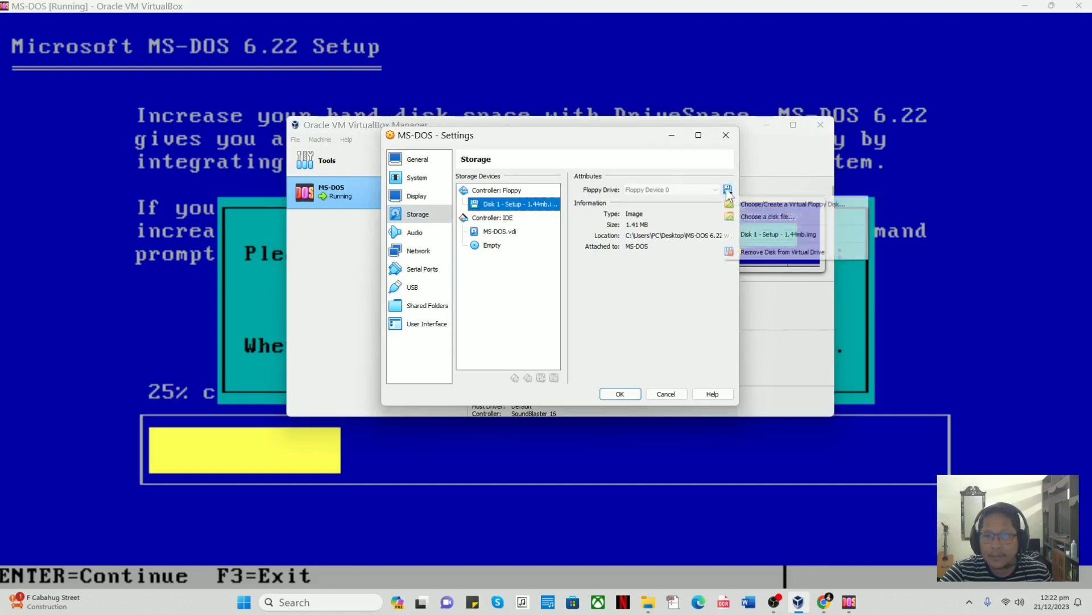
{"action": "left_click", "coordinate": [748, 218]}
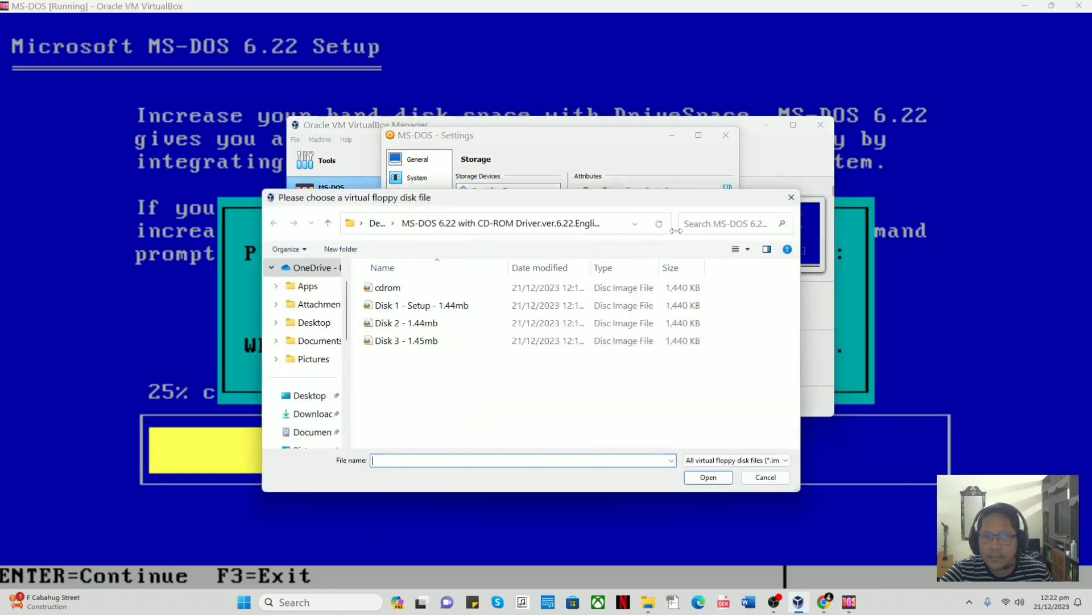
{"action": "left_click", "coordinate": [399, 322]}
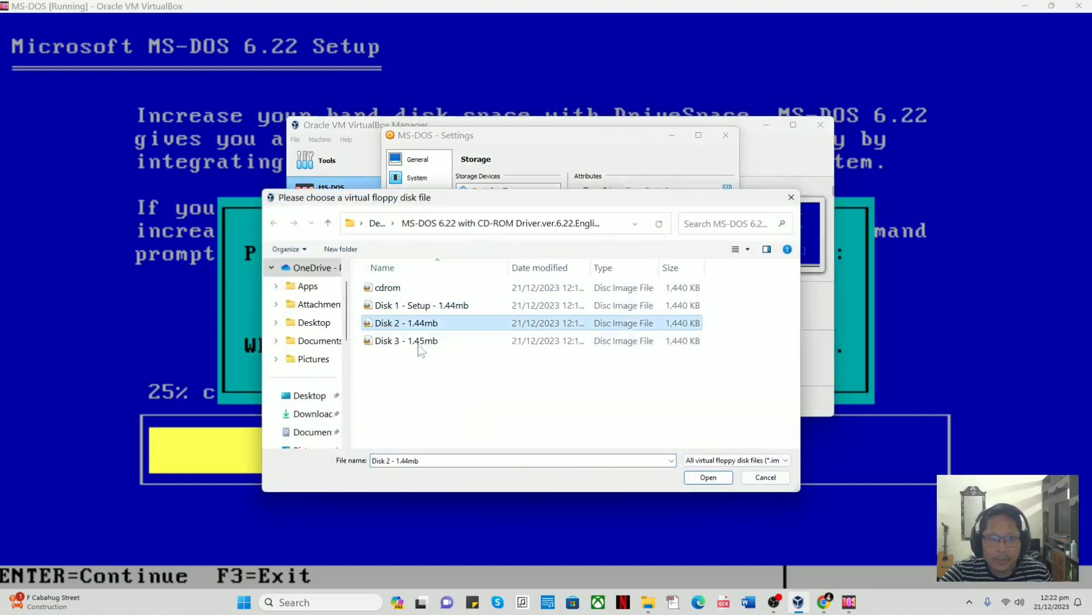
{"action": "left_click", "coordinate": [707, 477]}
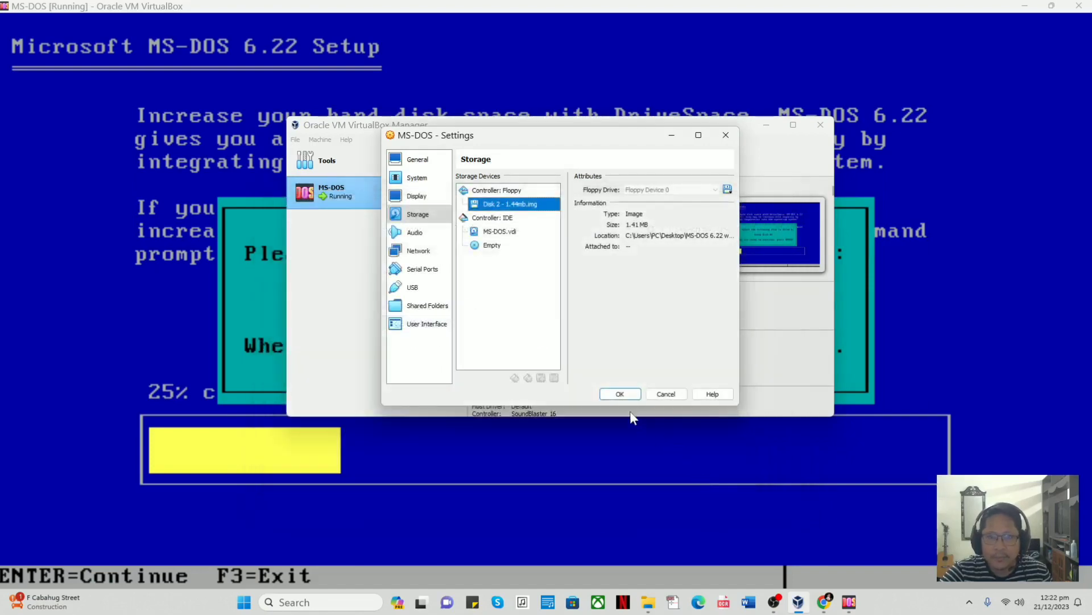
{"action": "left_click", "coordinate": [622, 396]}
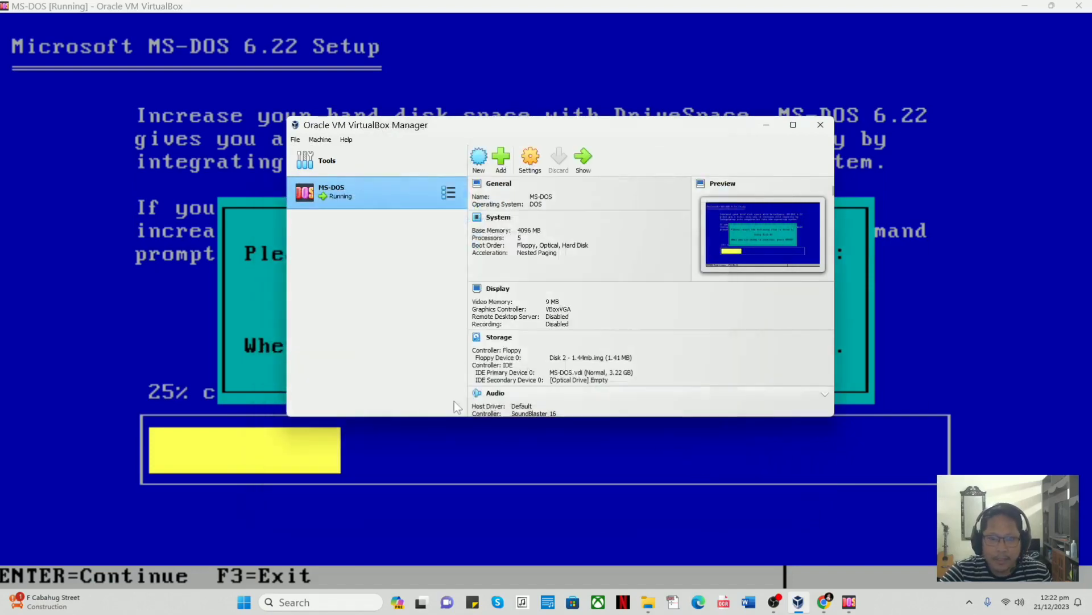
{"action": "left_click", "coordinate": [767, 125]}
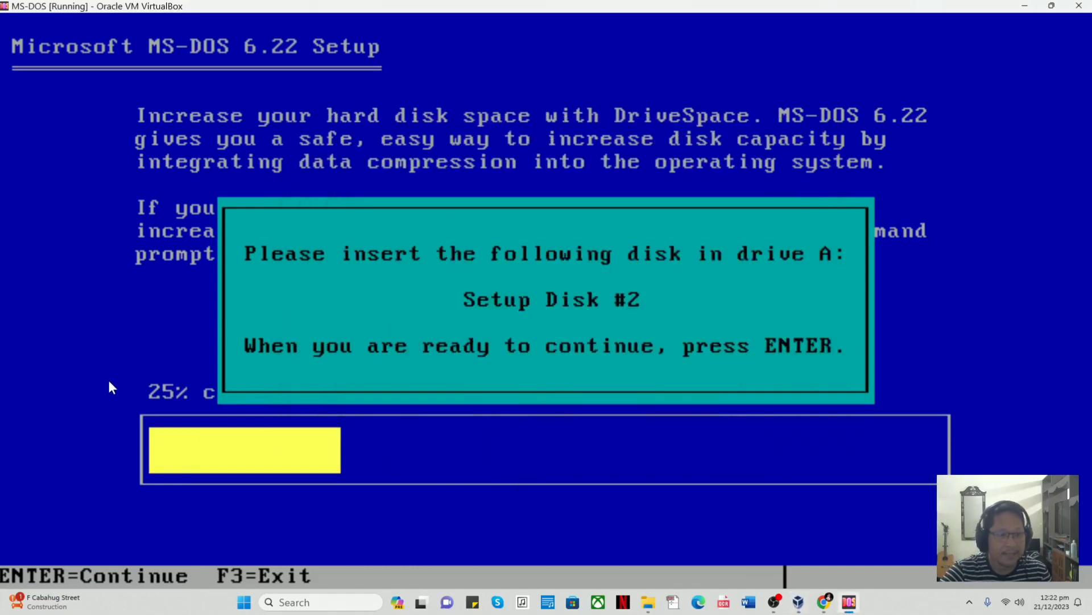
{"action": "key", "text": "Return"}
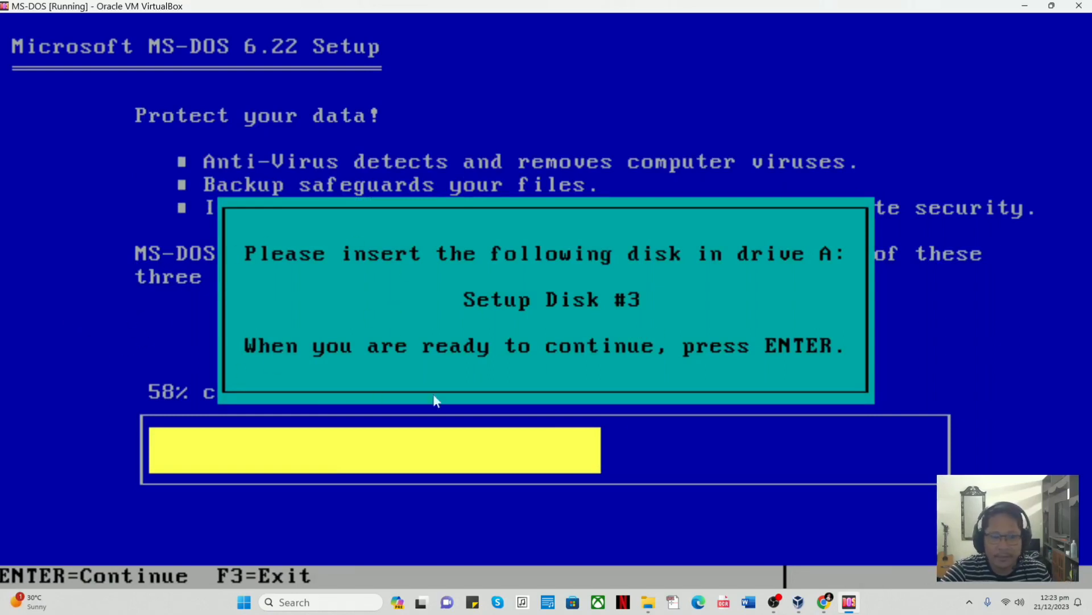
Replace the image in the MS-DOS machine's floppy drive with Disk 3 - 1.45mb, and minimize the VirtualBox Manager.
{"action": "left_click", "coordinate": [799, 605]}
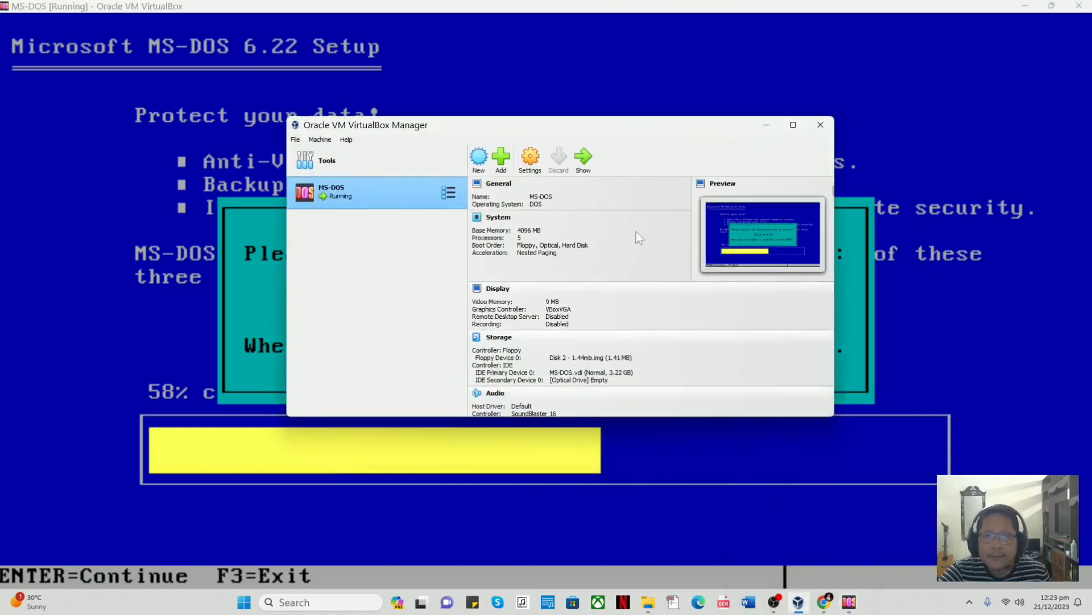
{"action": "left_click", "coordinate": [530, 165]}
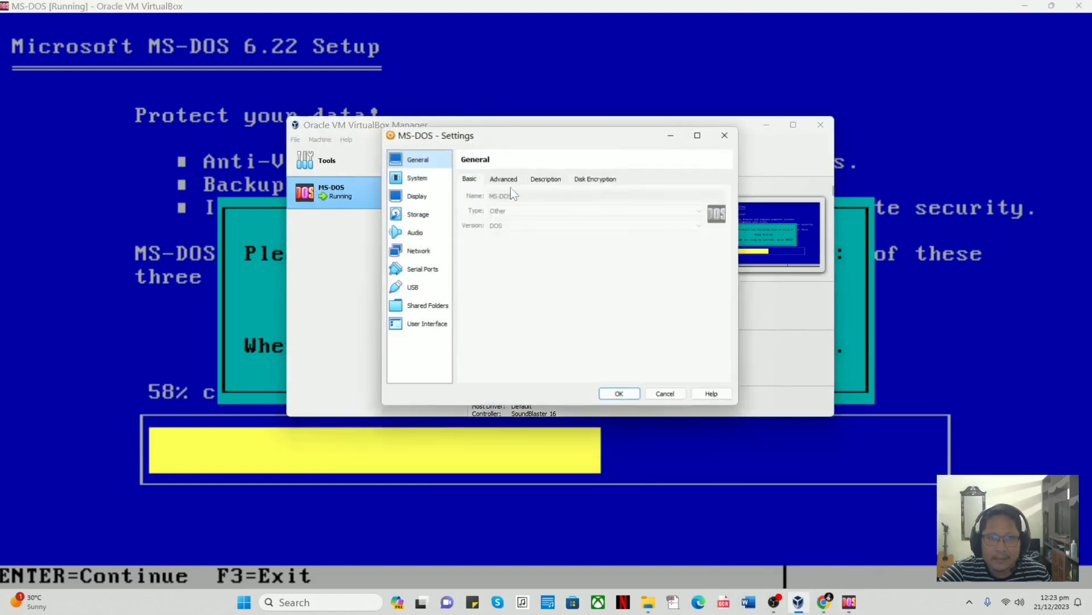
{"action": "left_click", "coordinate": [401, 215]}
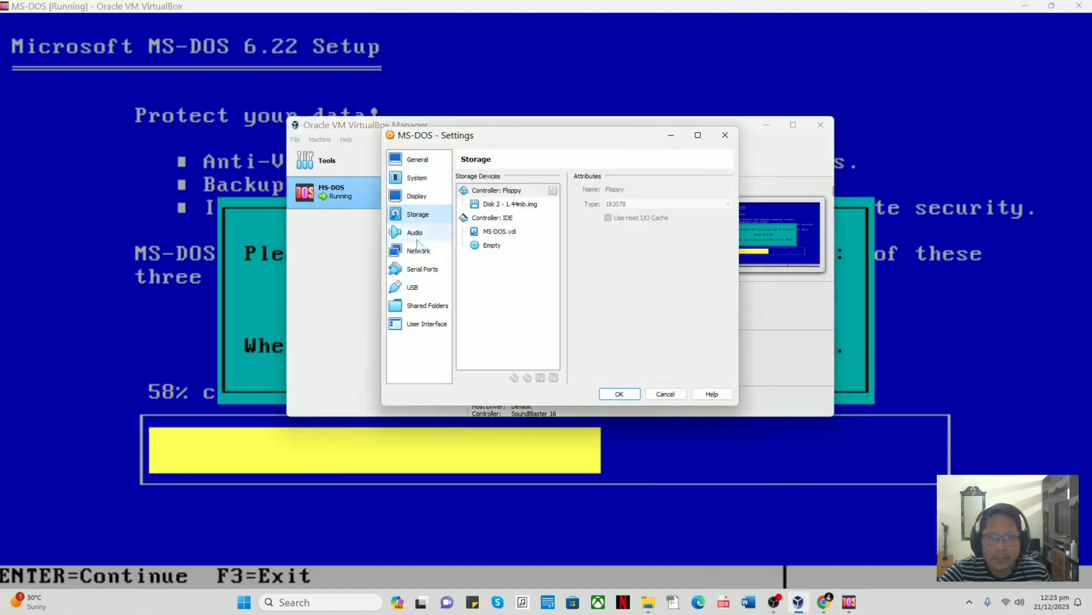
{"action": "left_click", "coordinate": [476, 206]}
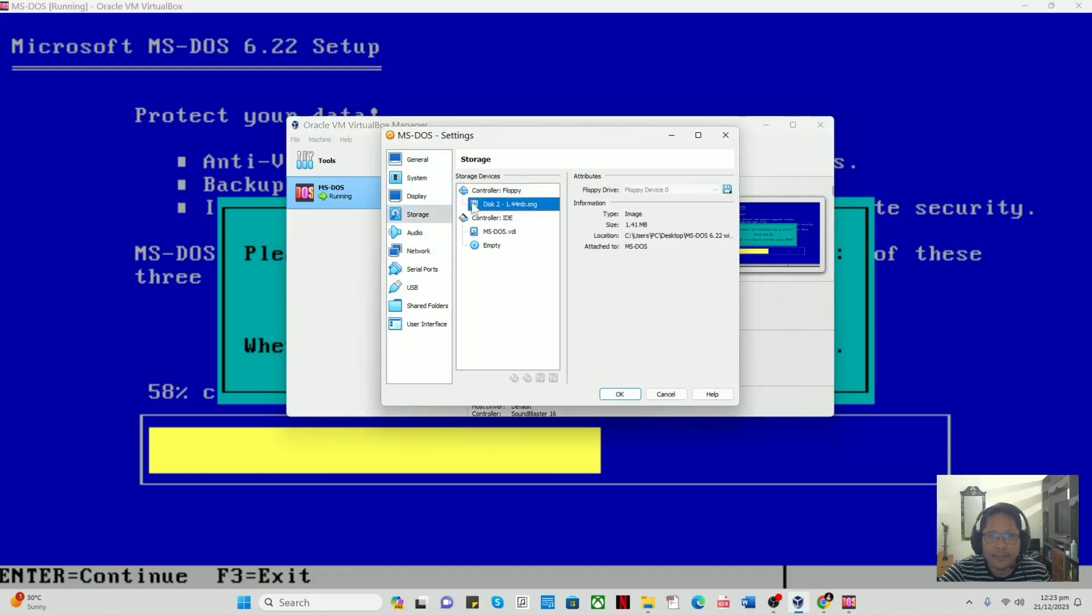
{"action": "left_click", "coordinate": [728, 191]}
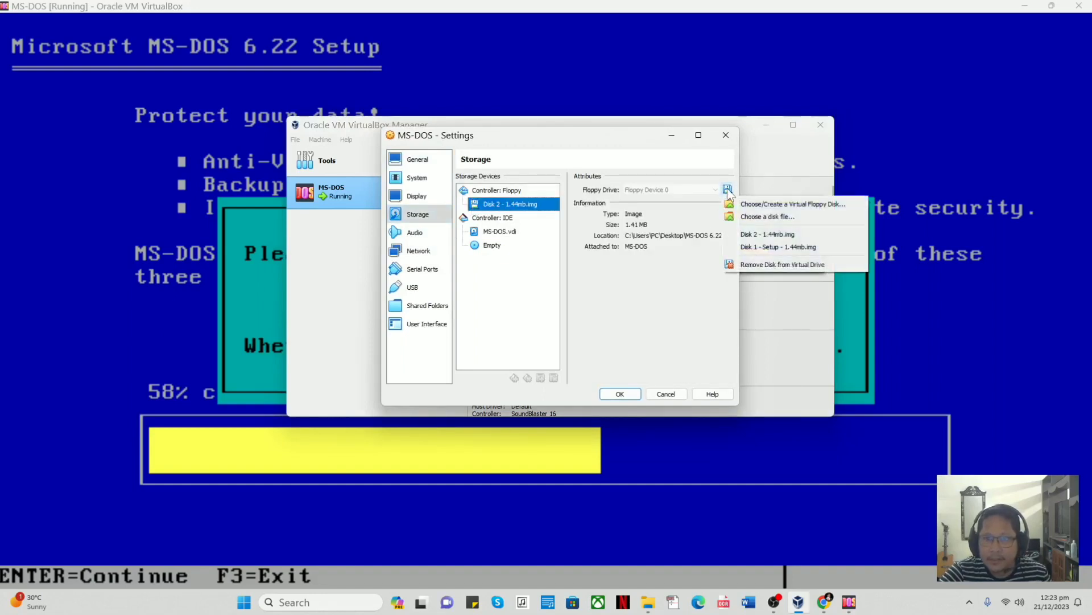
{"action": "left_click", "coordinate": [753, 217]}
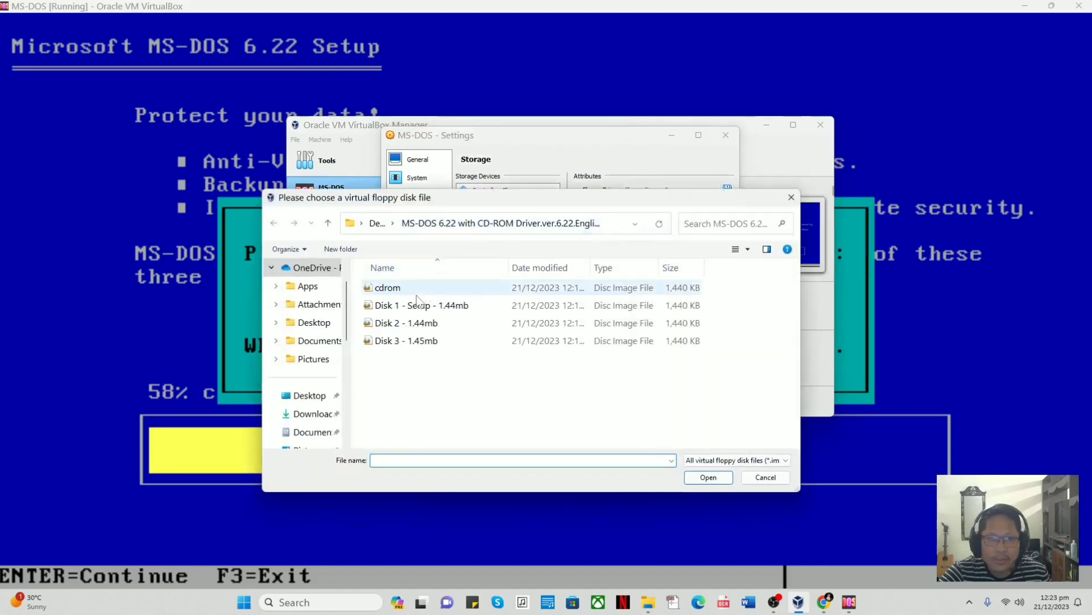
{"action": "left_click", "coordinate": [400, 344]}
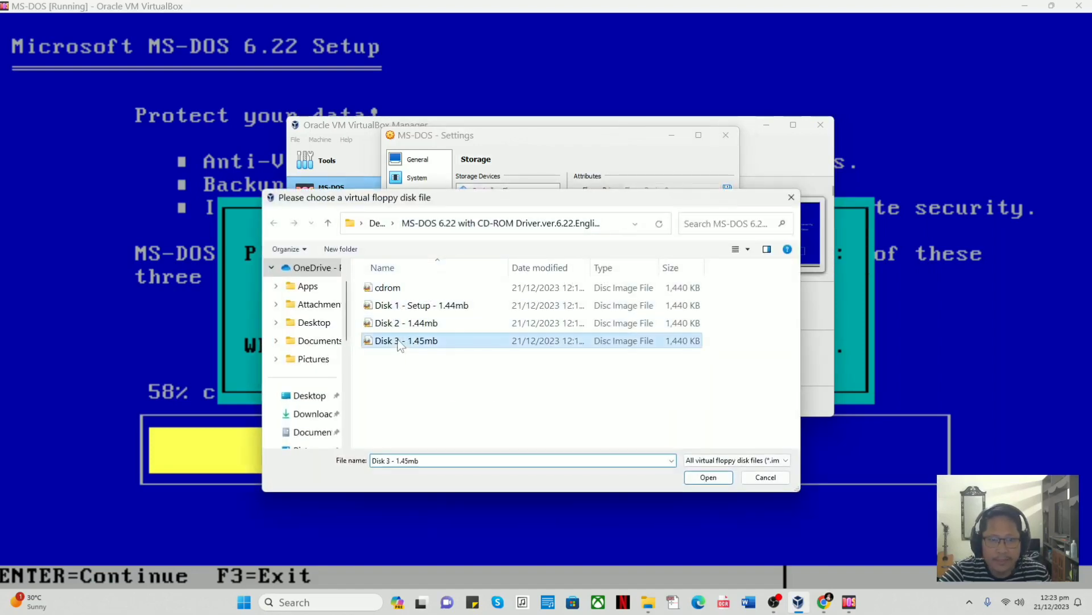
{"action": "left_click", "coordinate": [702, 477]}
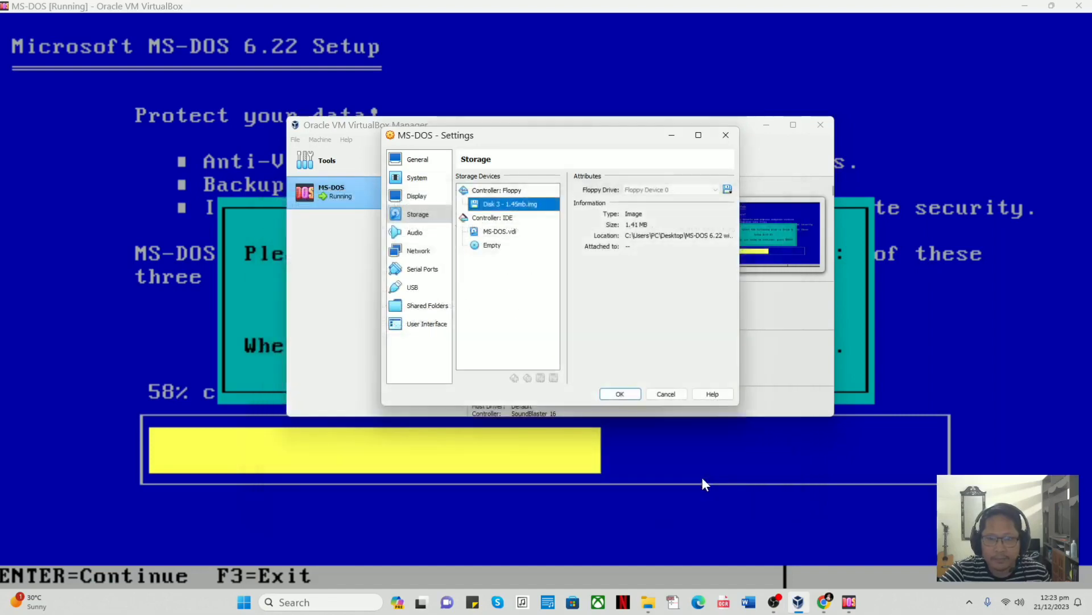
{"action": "left_click", "coordinate": [621, 395]}
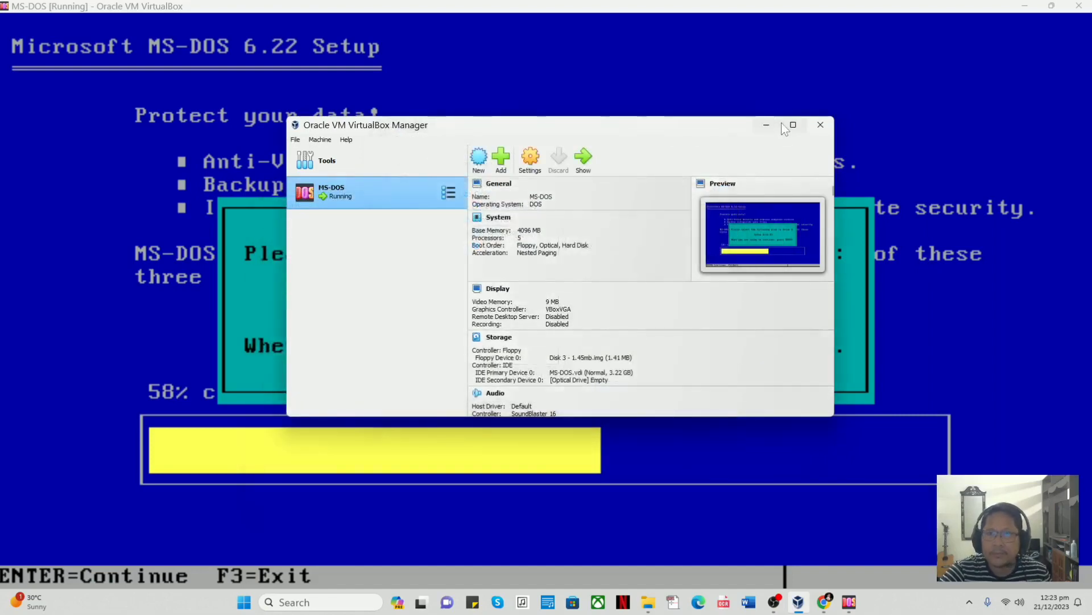
{"action": "left_click", "coordinate": [767, 127]}
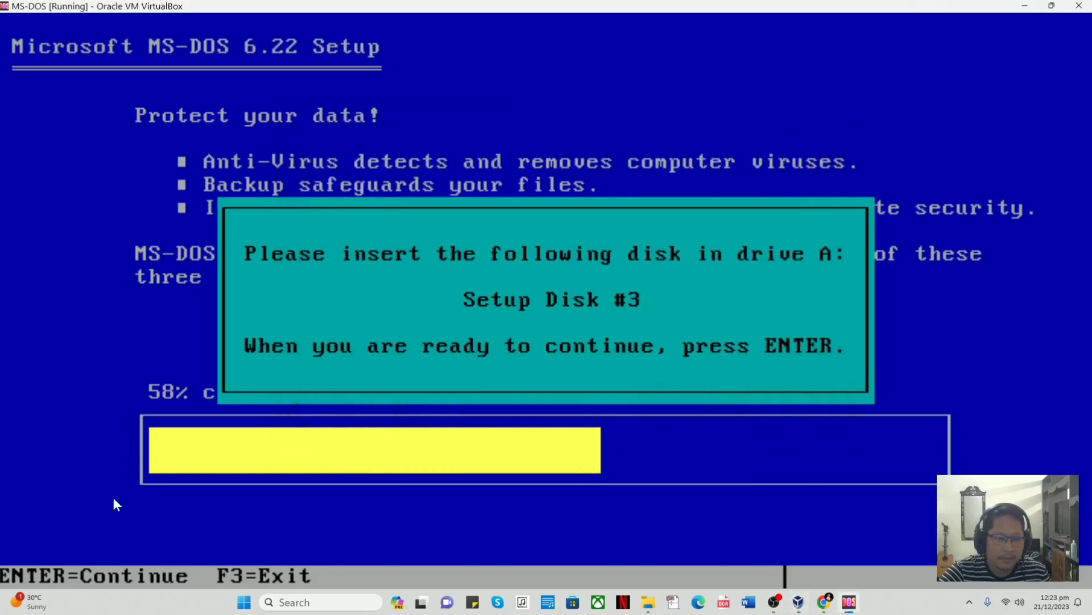
Decline capturing the mouse in the virtual machine and continue Setup with Setup Disk #3.
{"action": "left_click", "coordinate": [612, 490]}
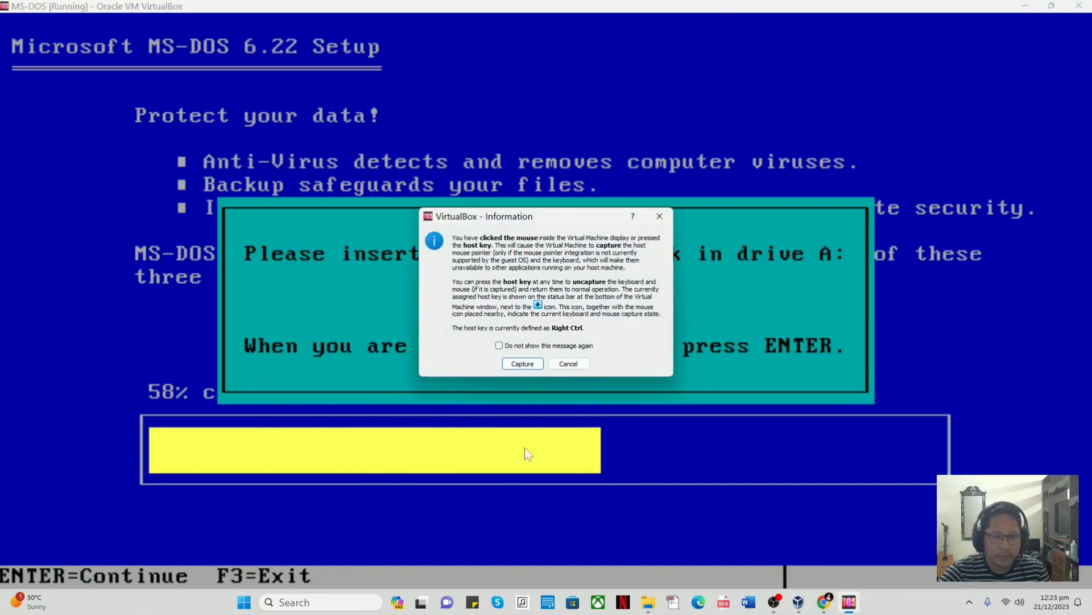
{"action": "left_click", "coordinate": [563, 363]}
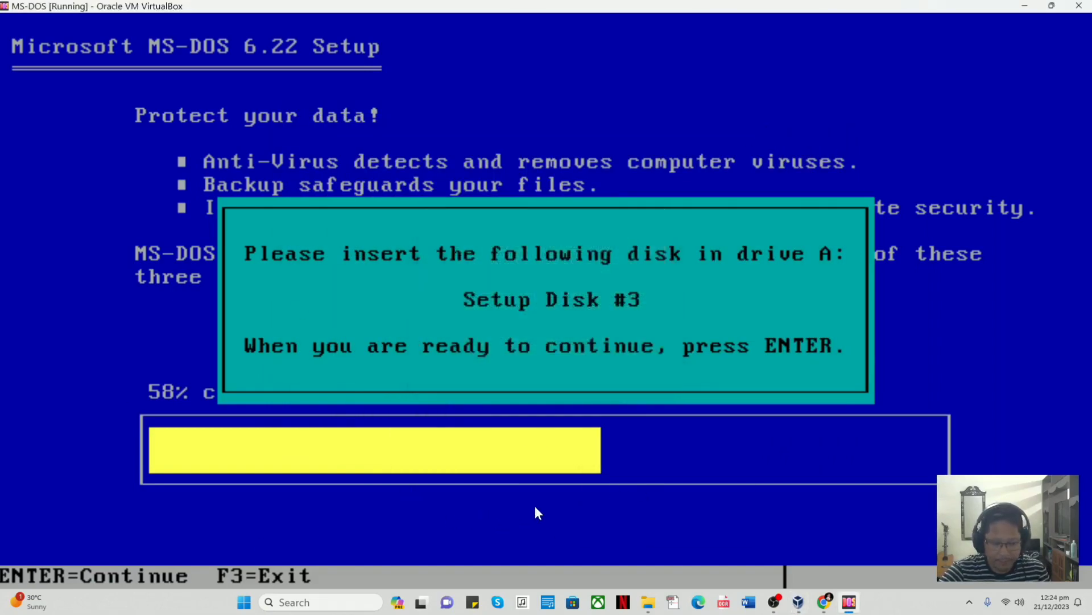
{"action": "key", "text": "Return"}
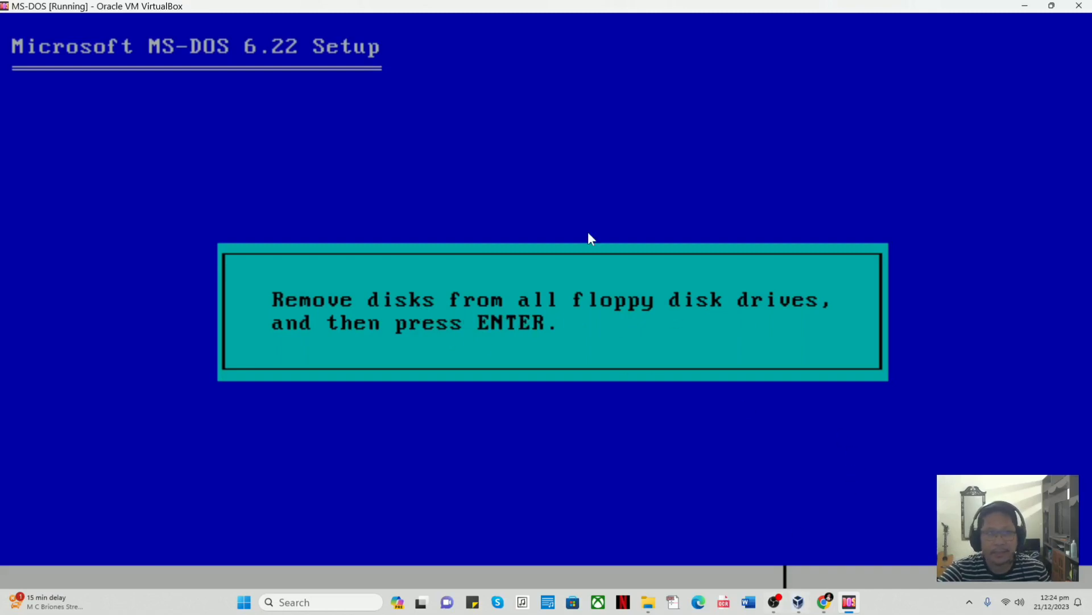
{"action": "left_click", "coordinate": [799, 606]}
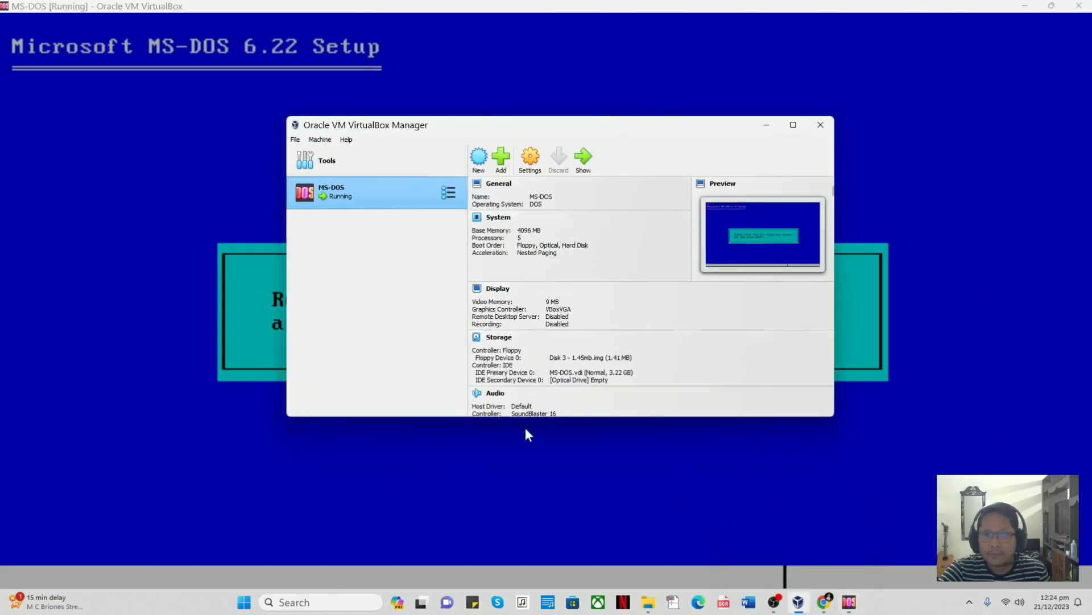
{"action": "left_click", "coordinate": [596, 544]}
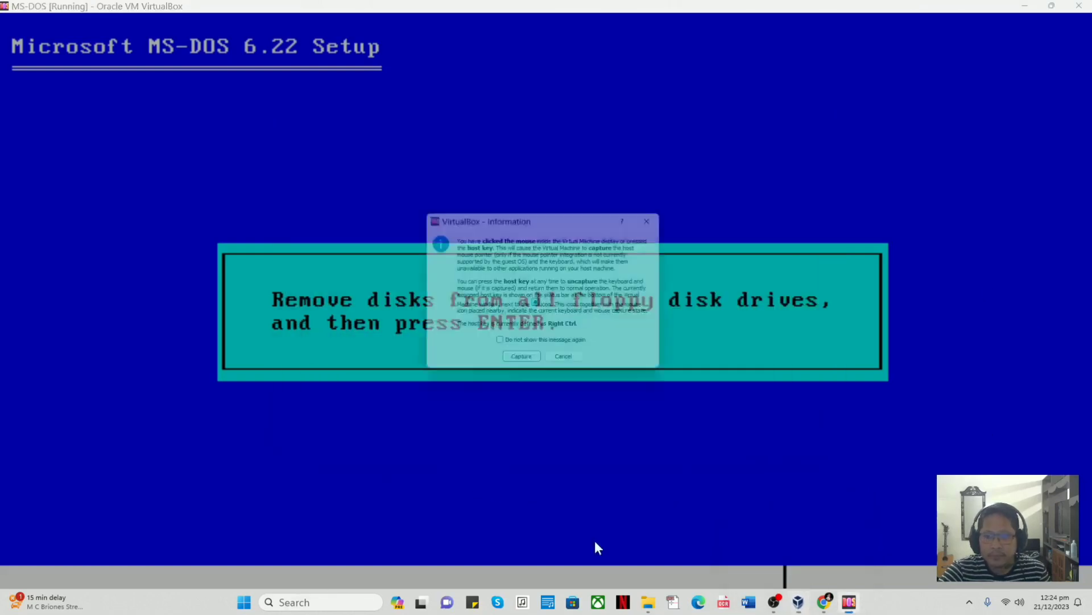
{"action": "left_click", "coordinate": [565, 360]}
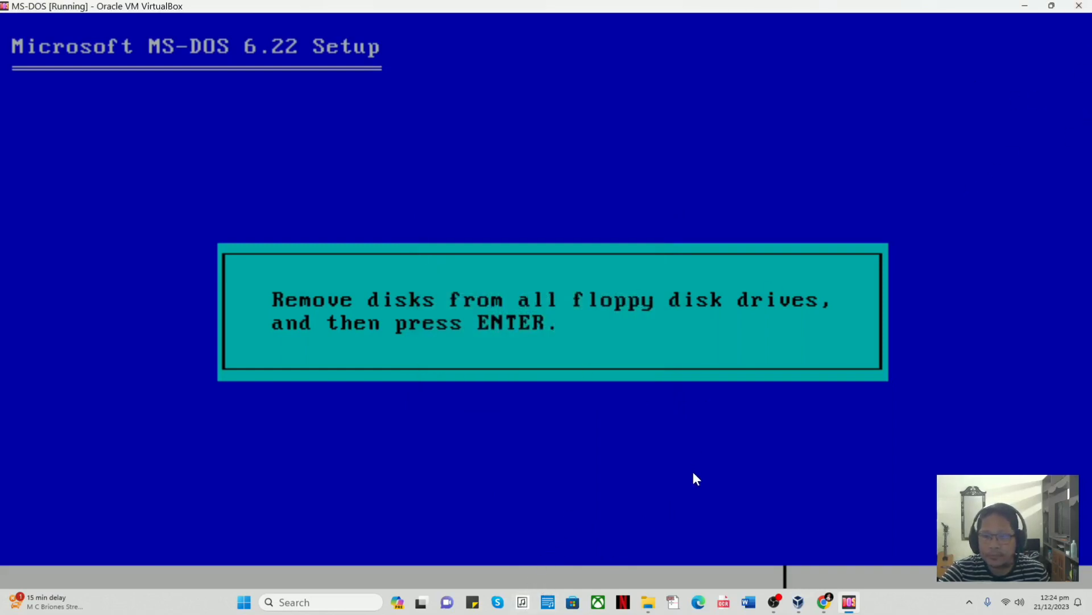
{"action": "mouse_move", "coordinate": [843, 609]}
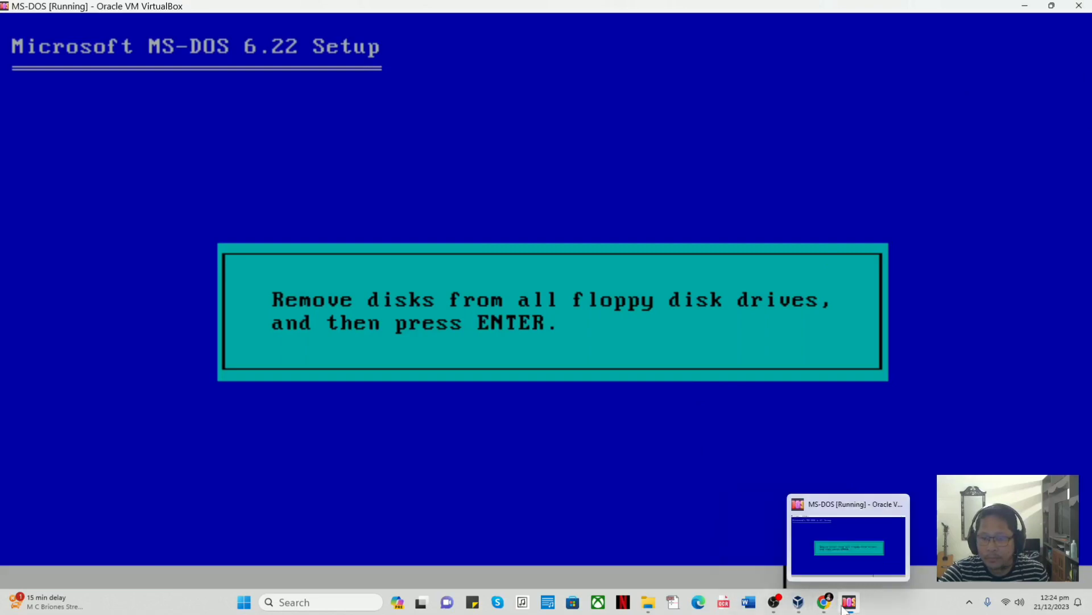
Remove the disk image from the MS-DOS machine's virtual floppy drive in its storage settings, and minimize the VirtualBox Manager.
{"action": "left_click", "coordinate": [799, 603]}
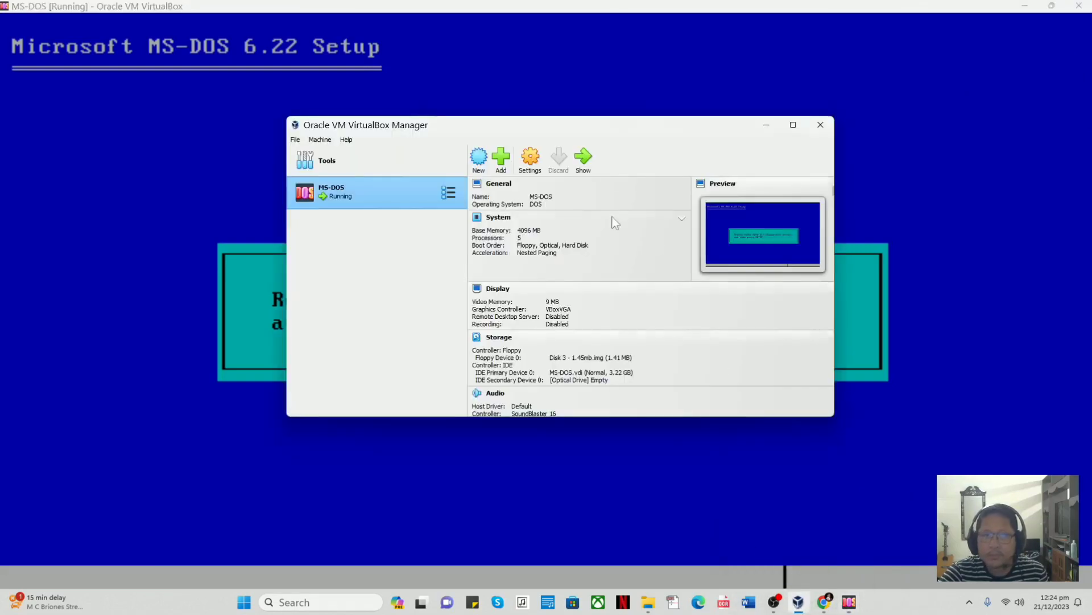
{"action": "left_click", "coordinate": [530, 160]}
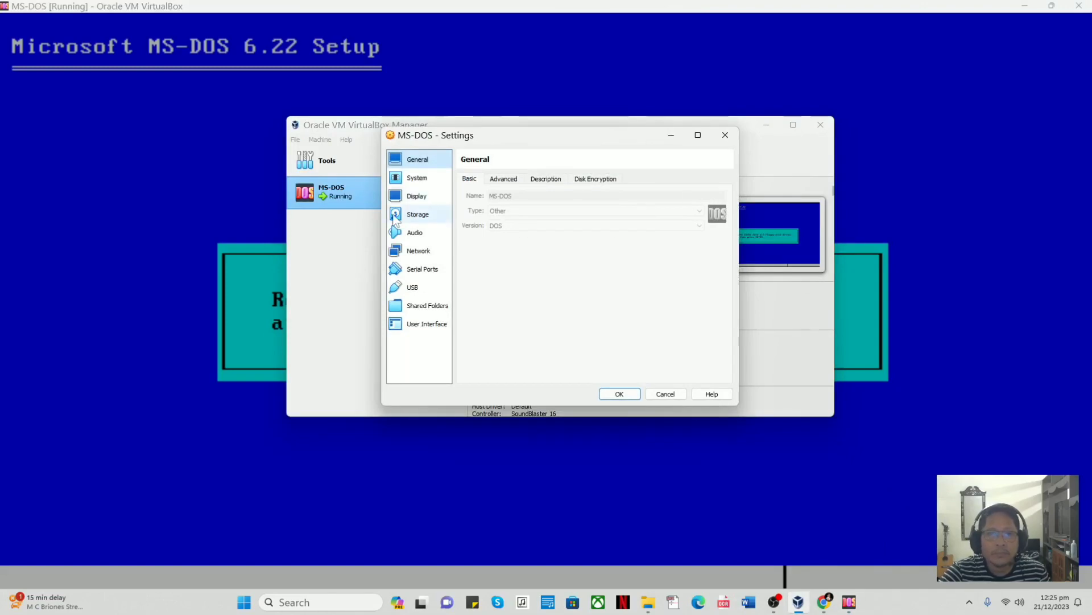
{"action": "left_click", "coordinate": [418, 214]}
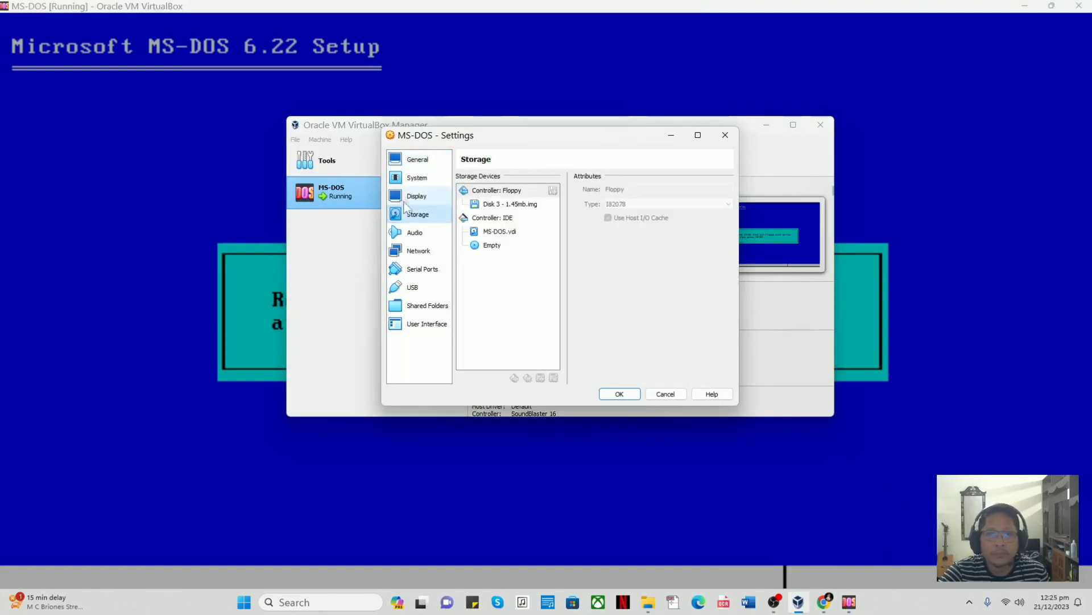
{"action": "left_click", "coordinate": [483, 205]}
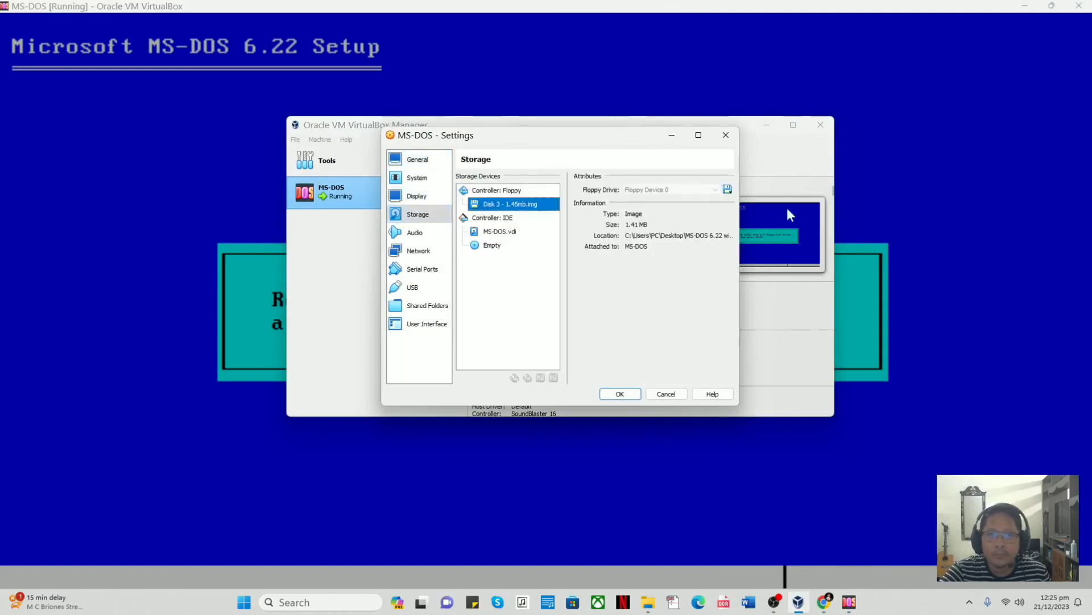
{"action": "left_click", "coordinate": [727, 189]}
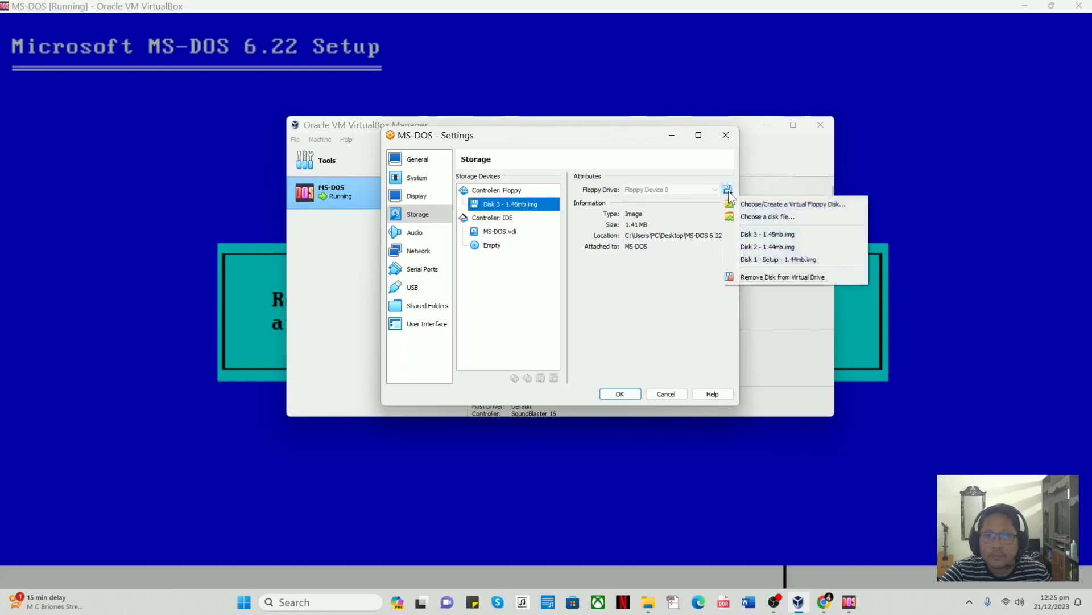
{"action": "left_click", "coordinate": [762, 278]}
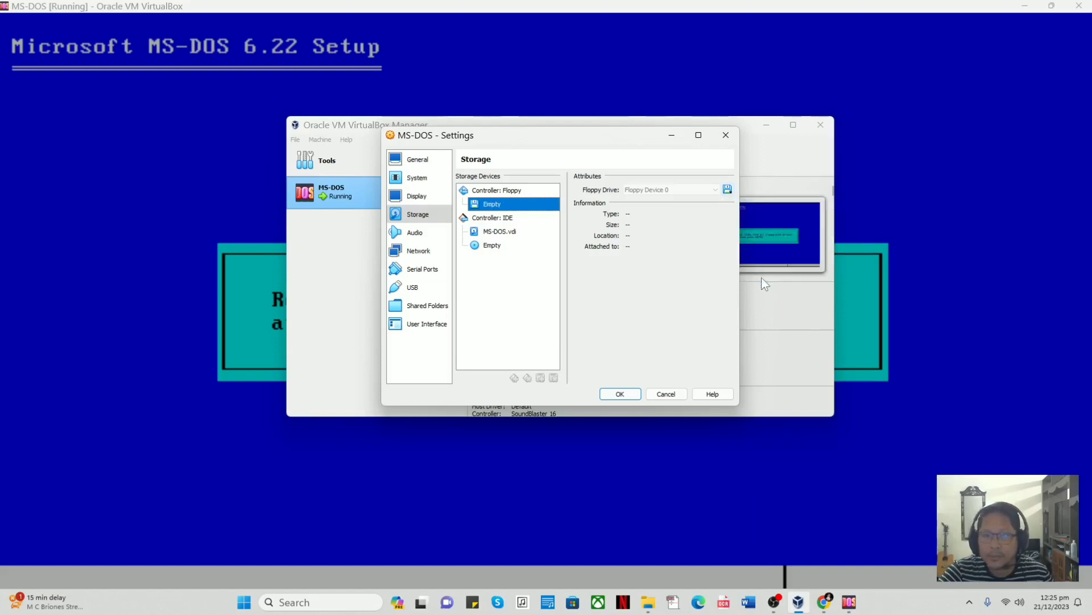
{"action": "left_click", "coordinate": [619, 398]}
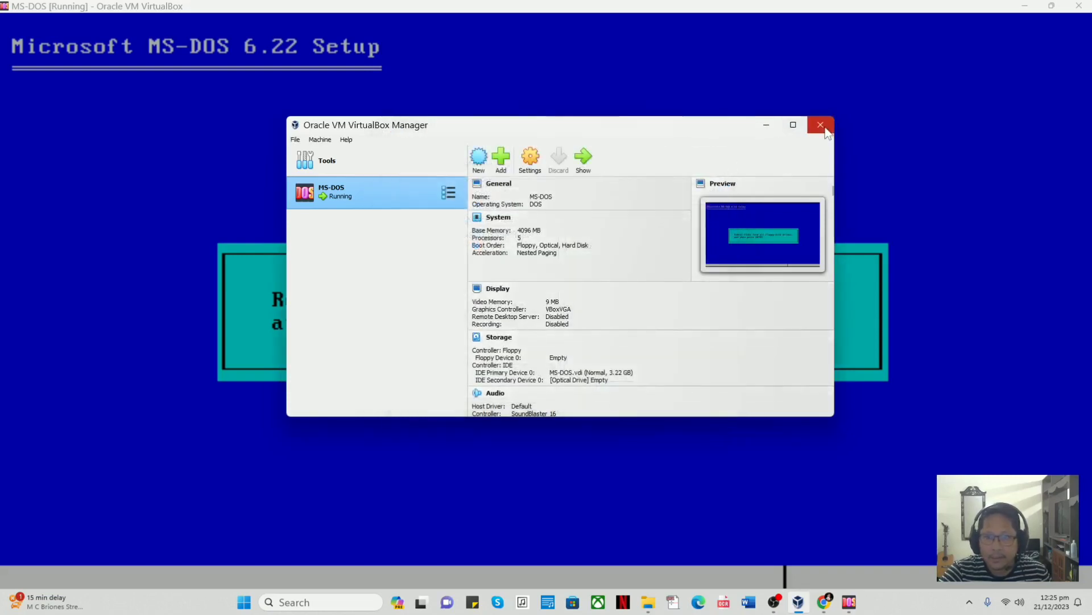
{"action": "left_click", "coordinate": [766, 126]}
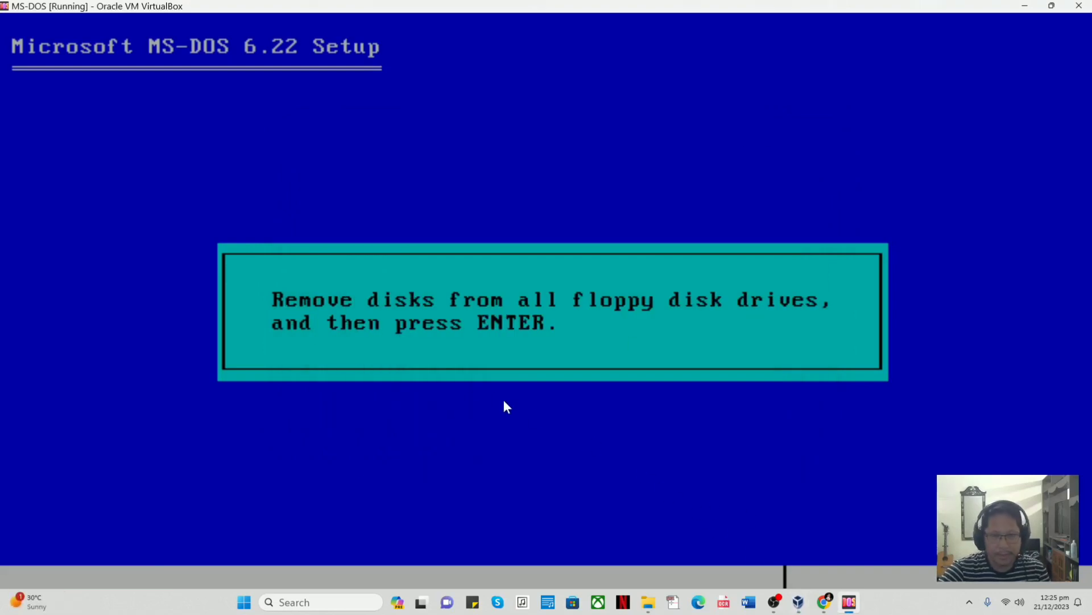
Finish MS-DOS 6.22 Setup with the floppy drive empty and restart the virtual machine into MS-DOS.
{"action": "key", "text": "Return"}
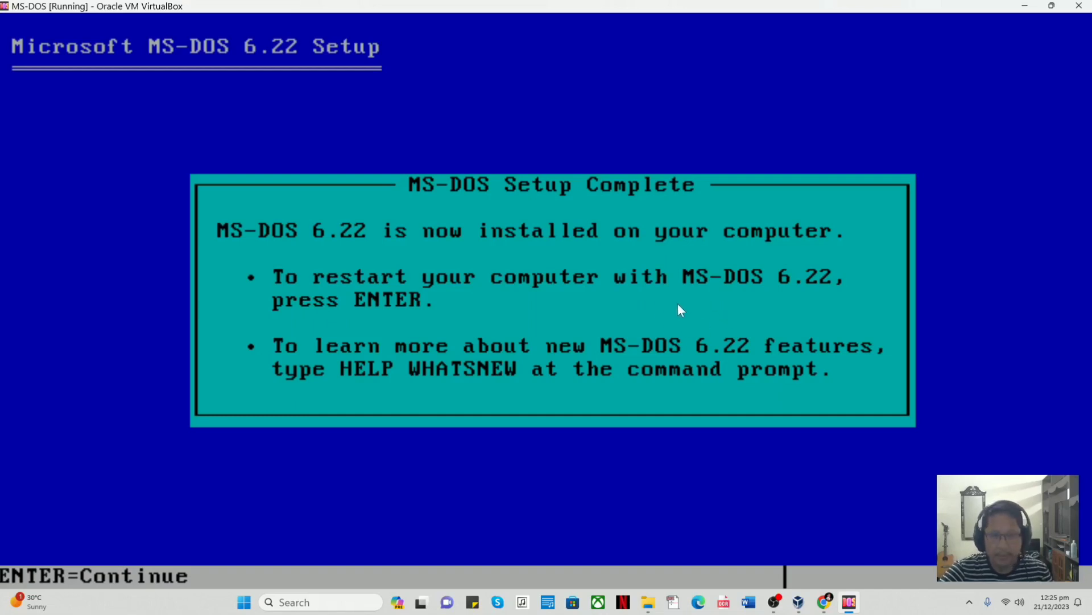
{"action": "key", "text": "Return"}
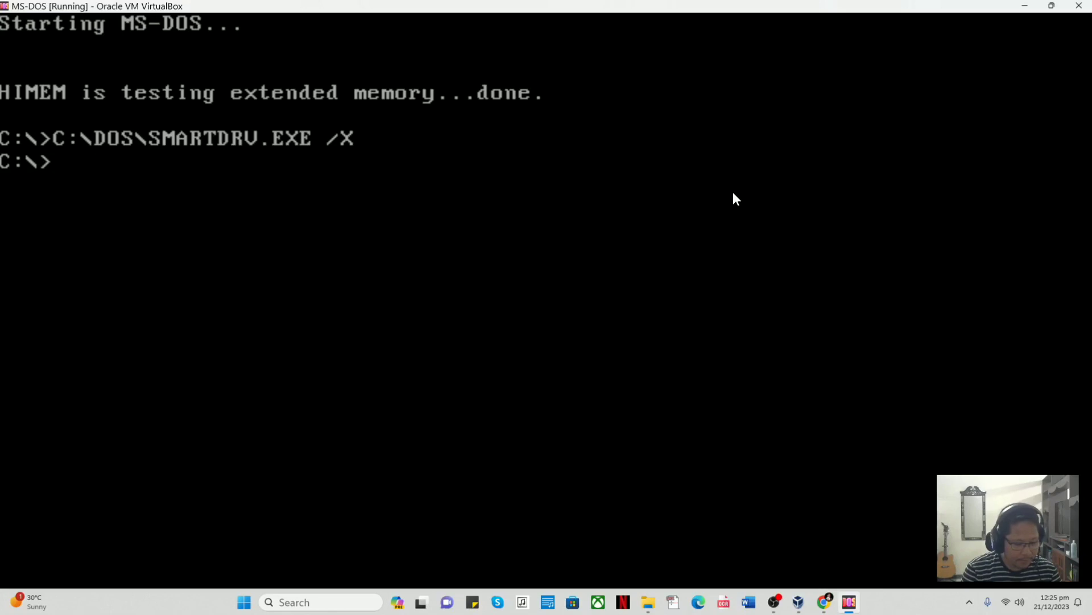
List the contents of the C:\ root directory with the dir command.
{"action": "type", "text": "ir"}
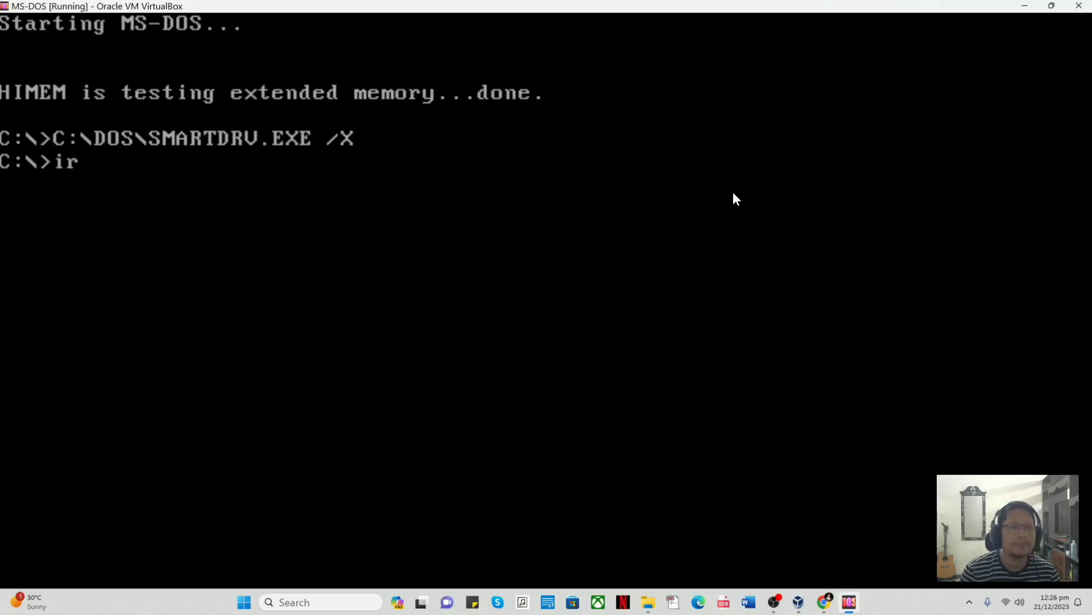
{"action": "key", "text": "BackSpace"}
{"action": "key", "text": "BackSpace"}
{"action": "type", "text": "dir"}
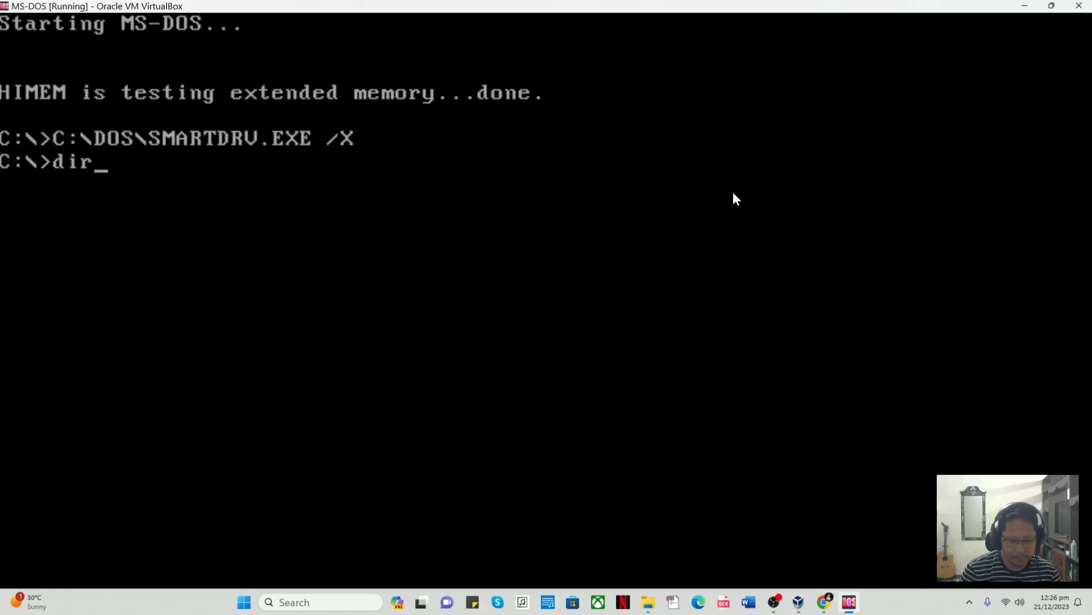
{"action": "key", "text": "Return"}
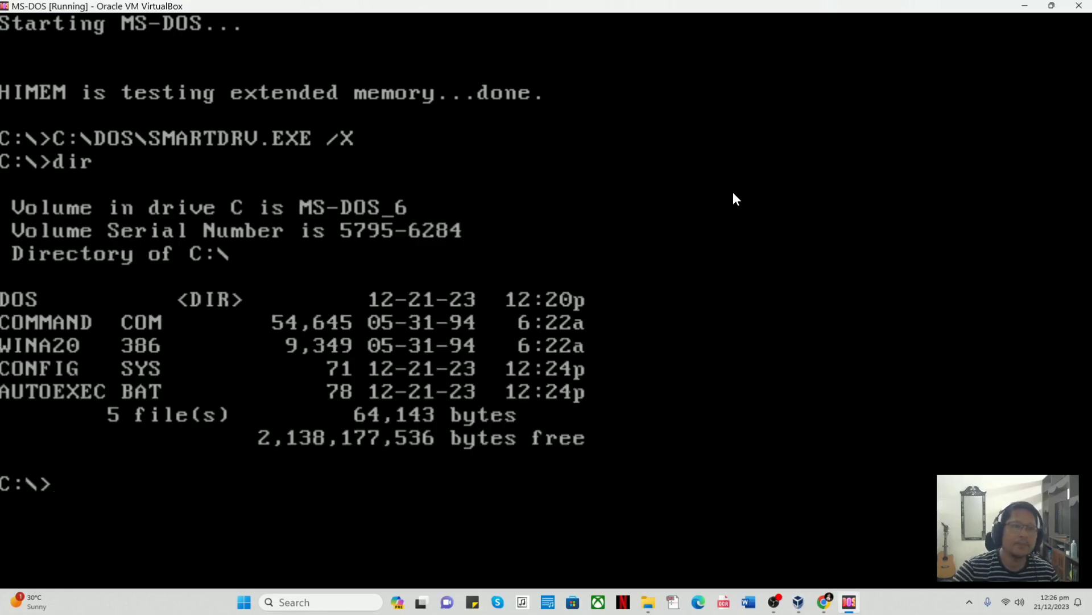